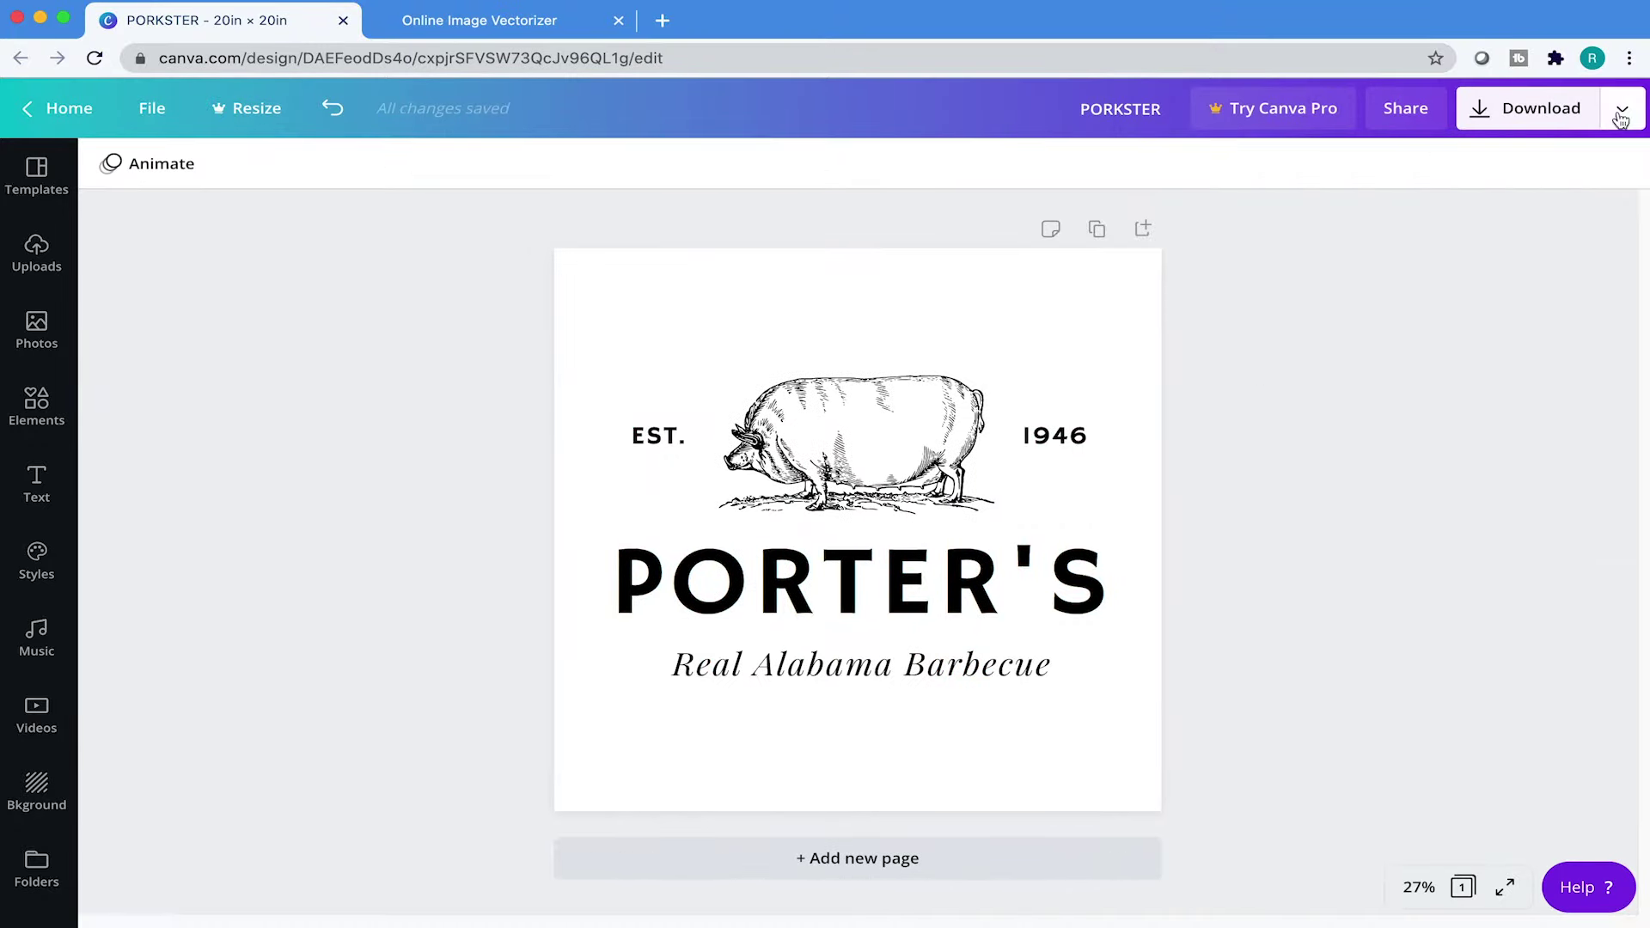
Preview the PNG-to-EPS workflow, ending on the coloured PORTER'S logo in Canva
click(1621, 109)
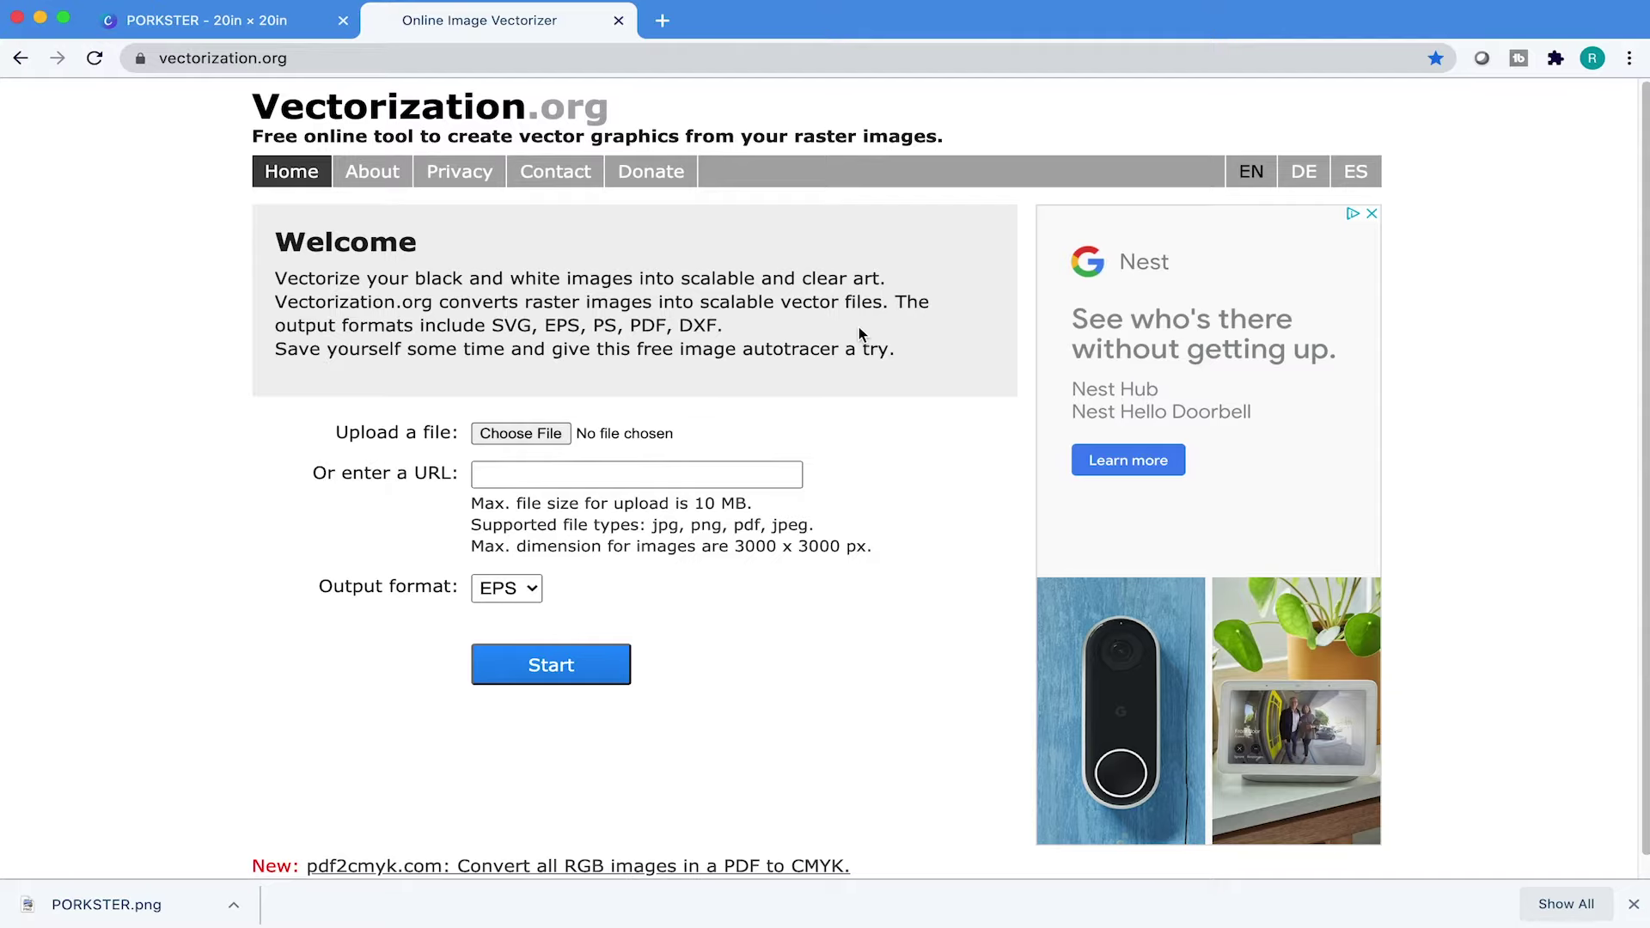
click(515, 588)
click(524, 586)
click(598, 686)
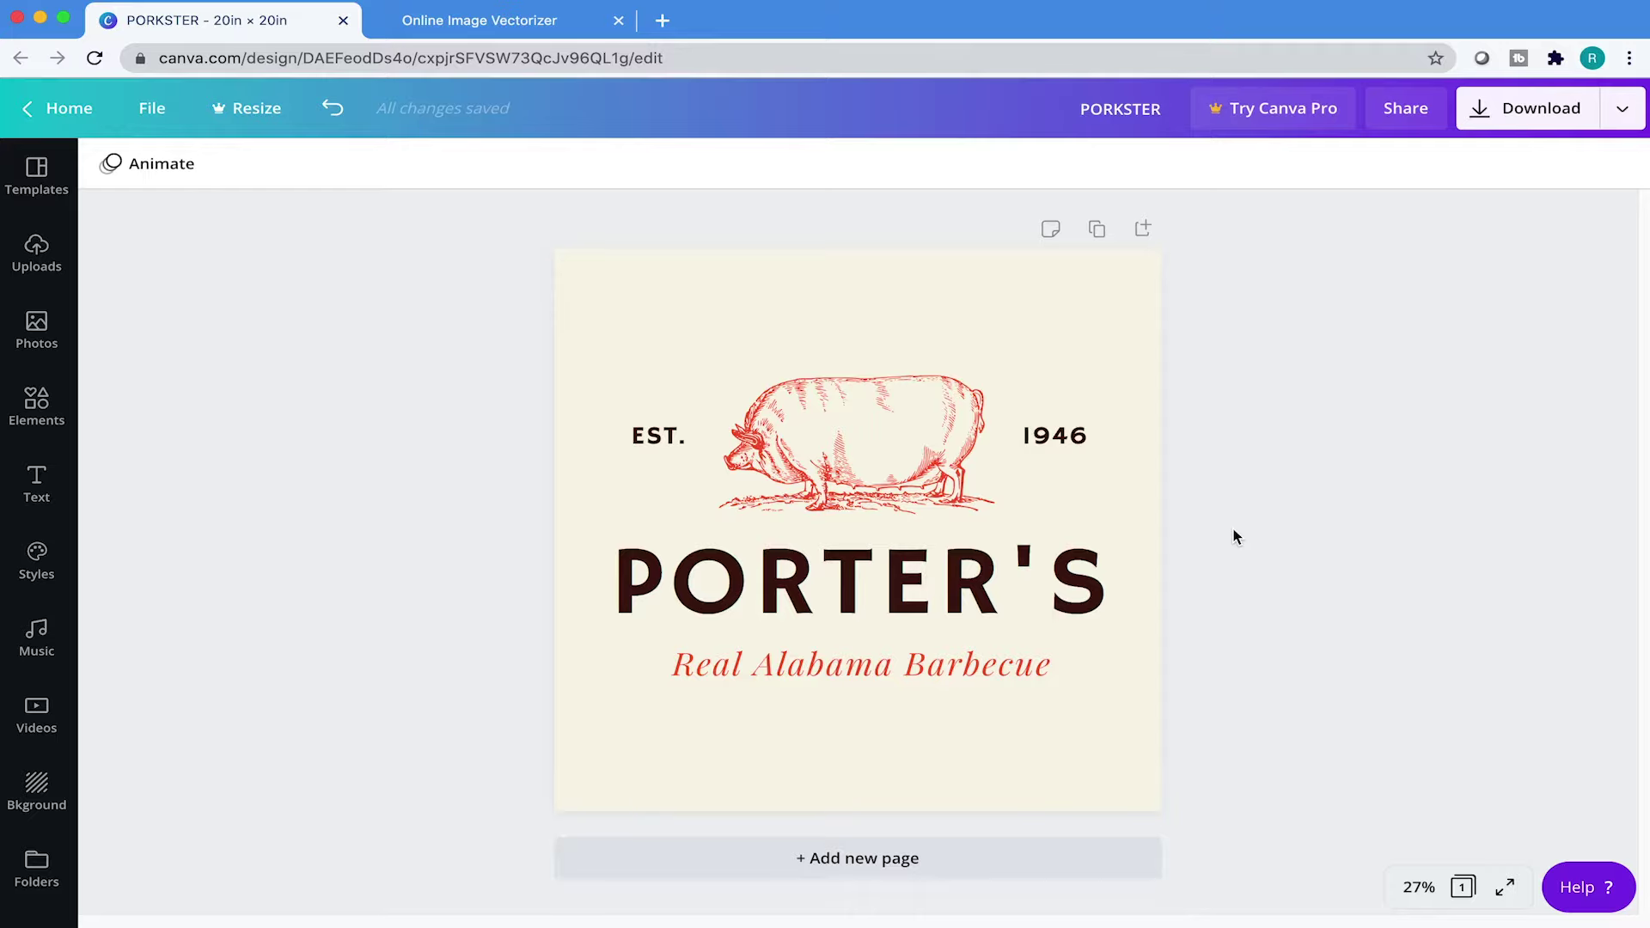
Change the page background to white
click(1128, 372)
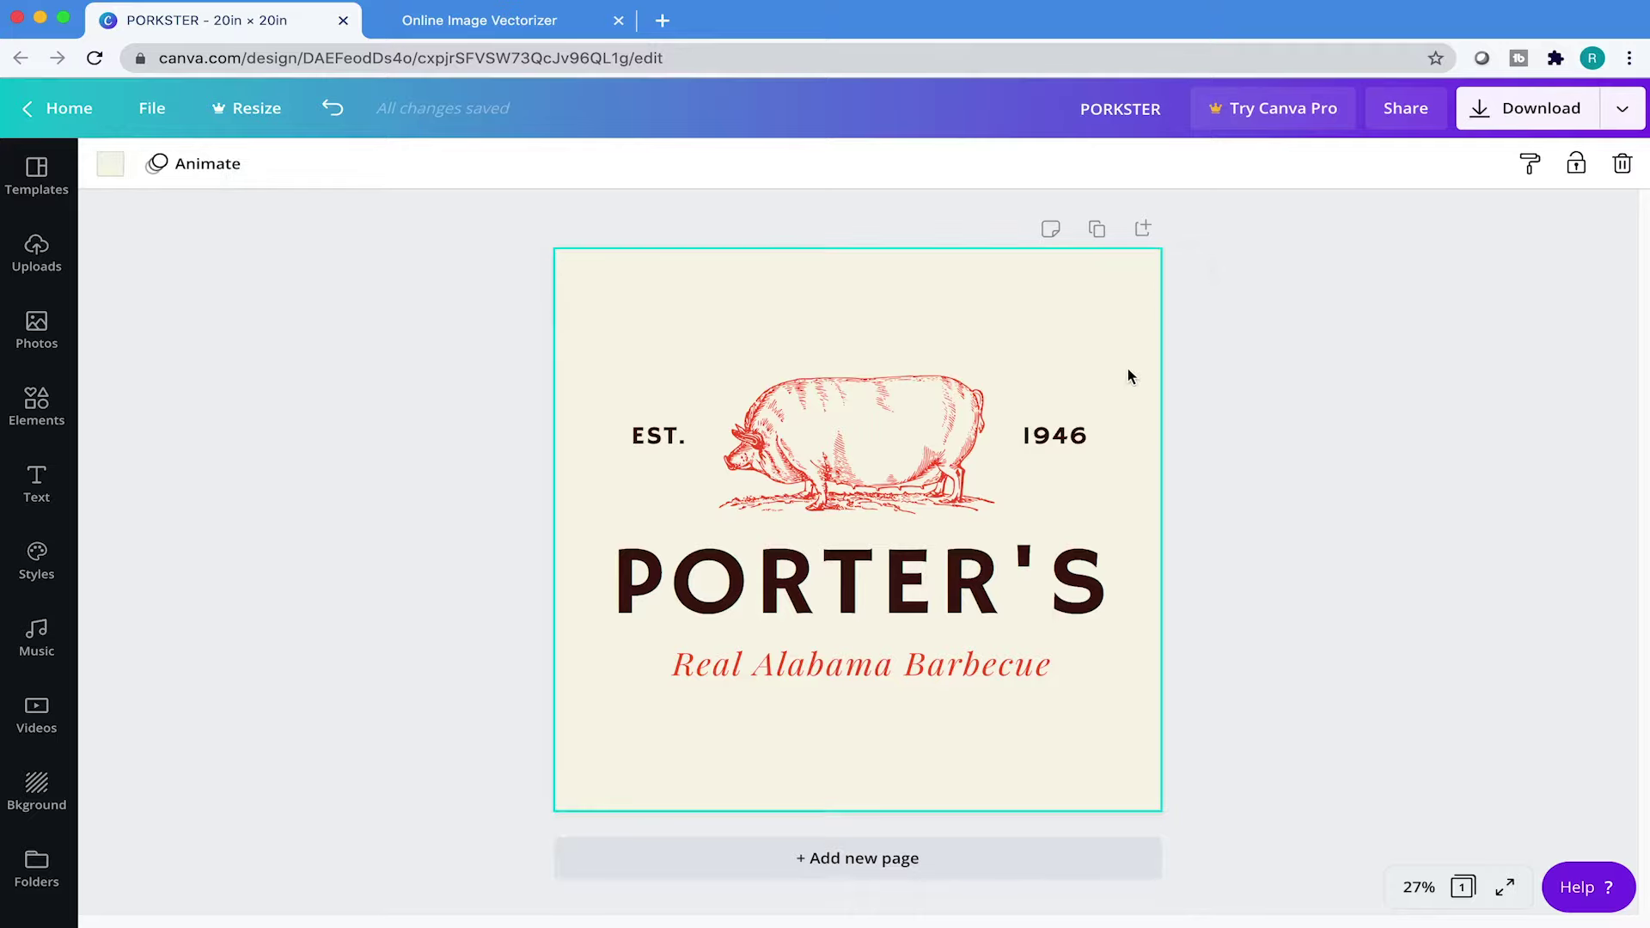
click(110, 164)
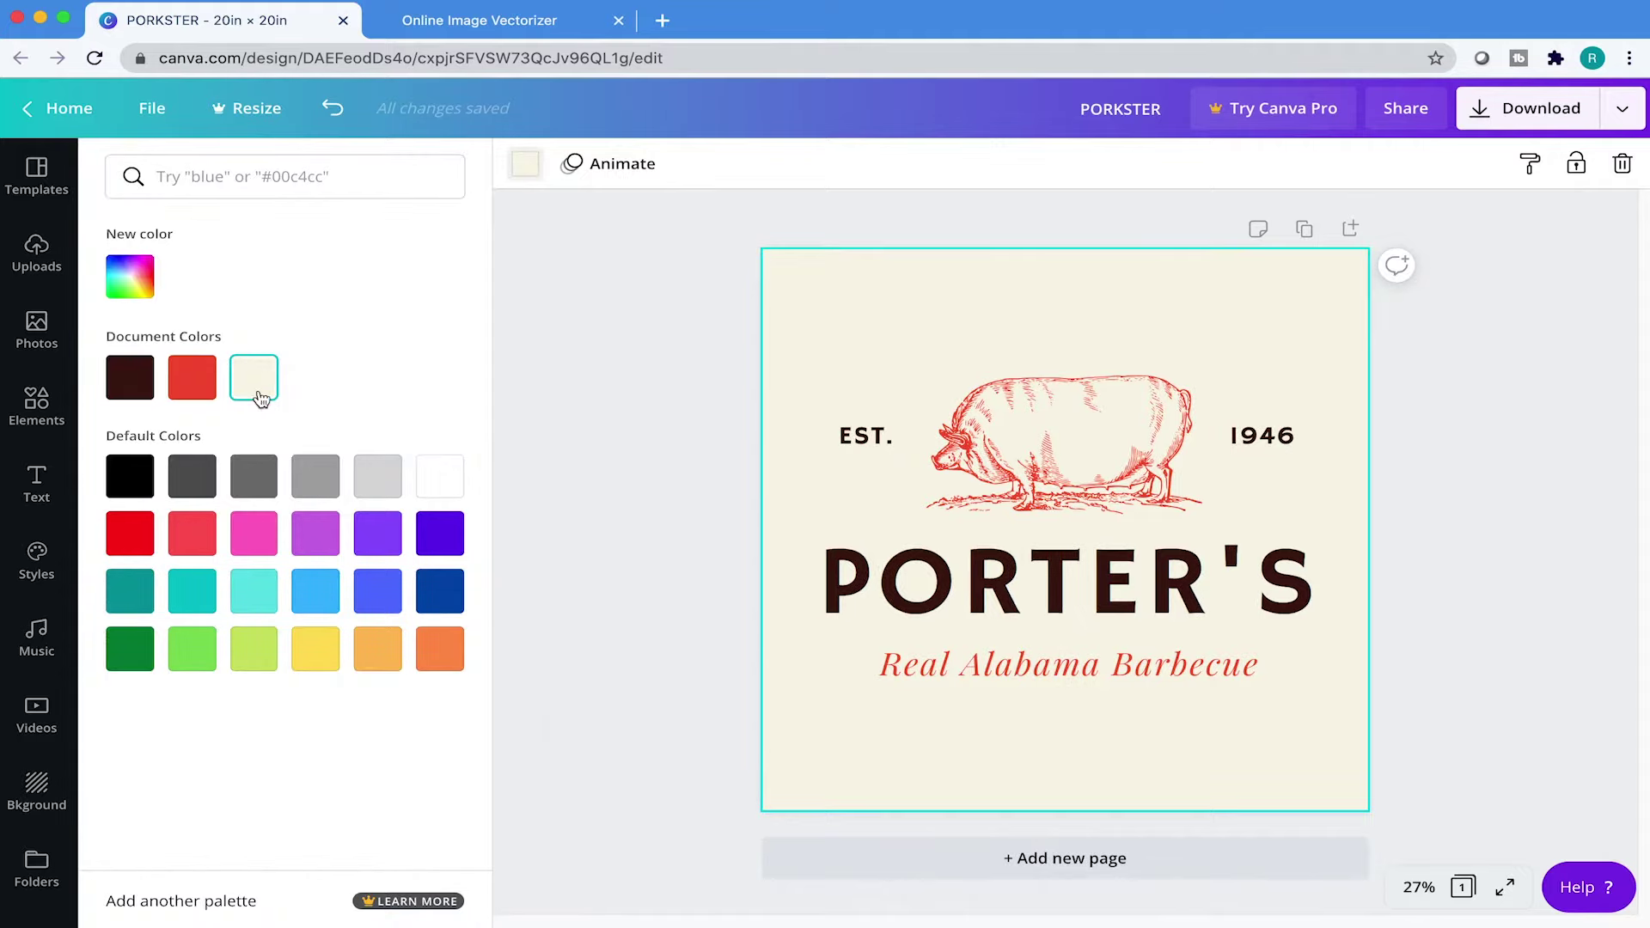
click(448, 464)
Make the PORTER'S title and the Real Alabama Barbecue tagline black
click(659, 508)
click(859, 584)
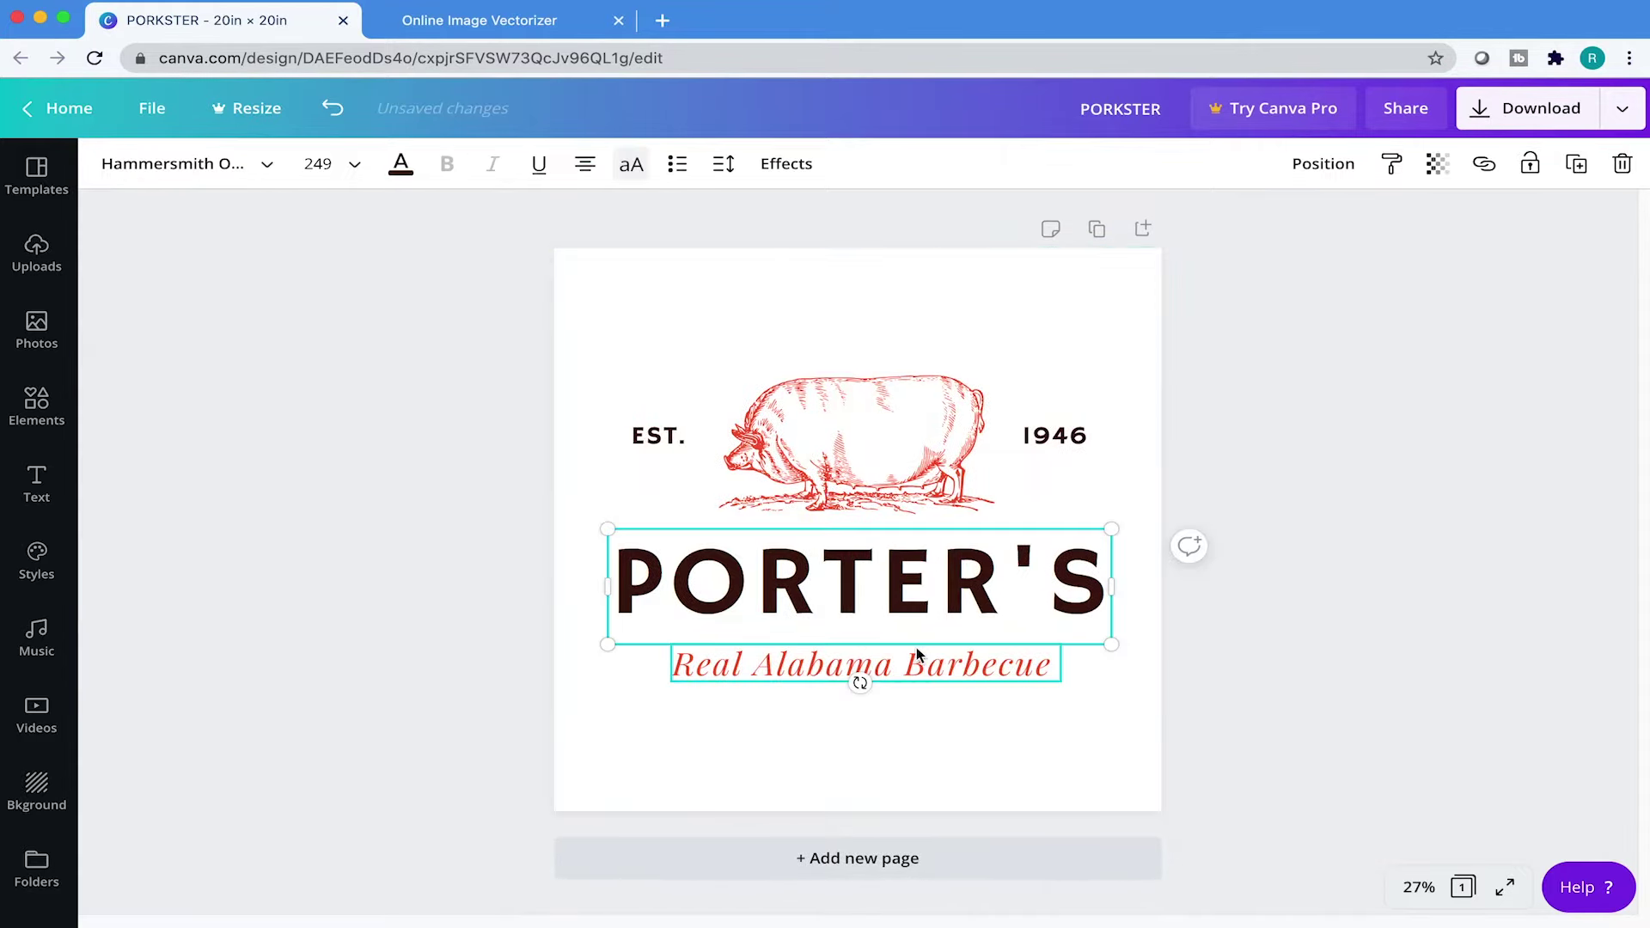
shift+click(860, 667)
click(495, 434)
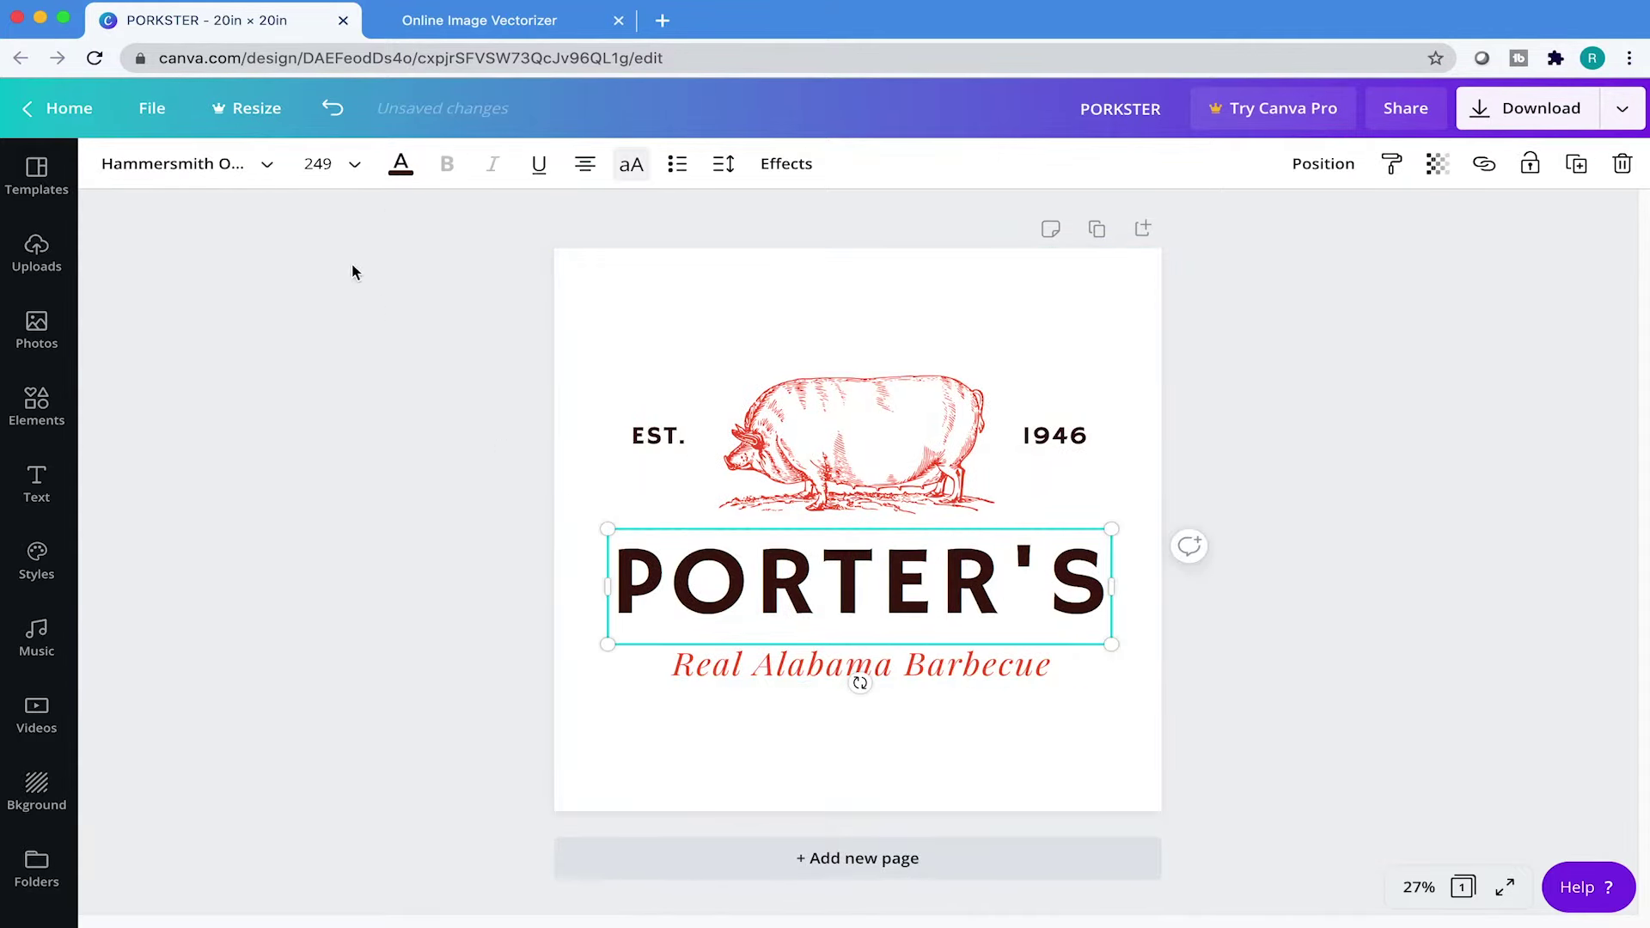
click(401, 163)
click(133, 470)
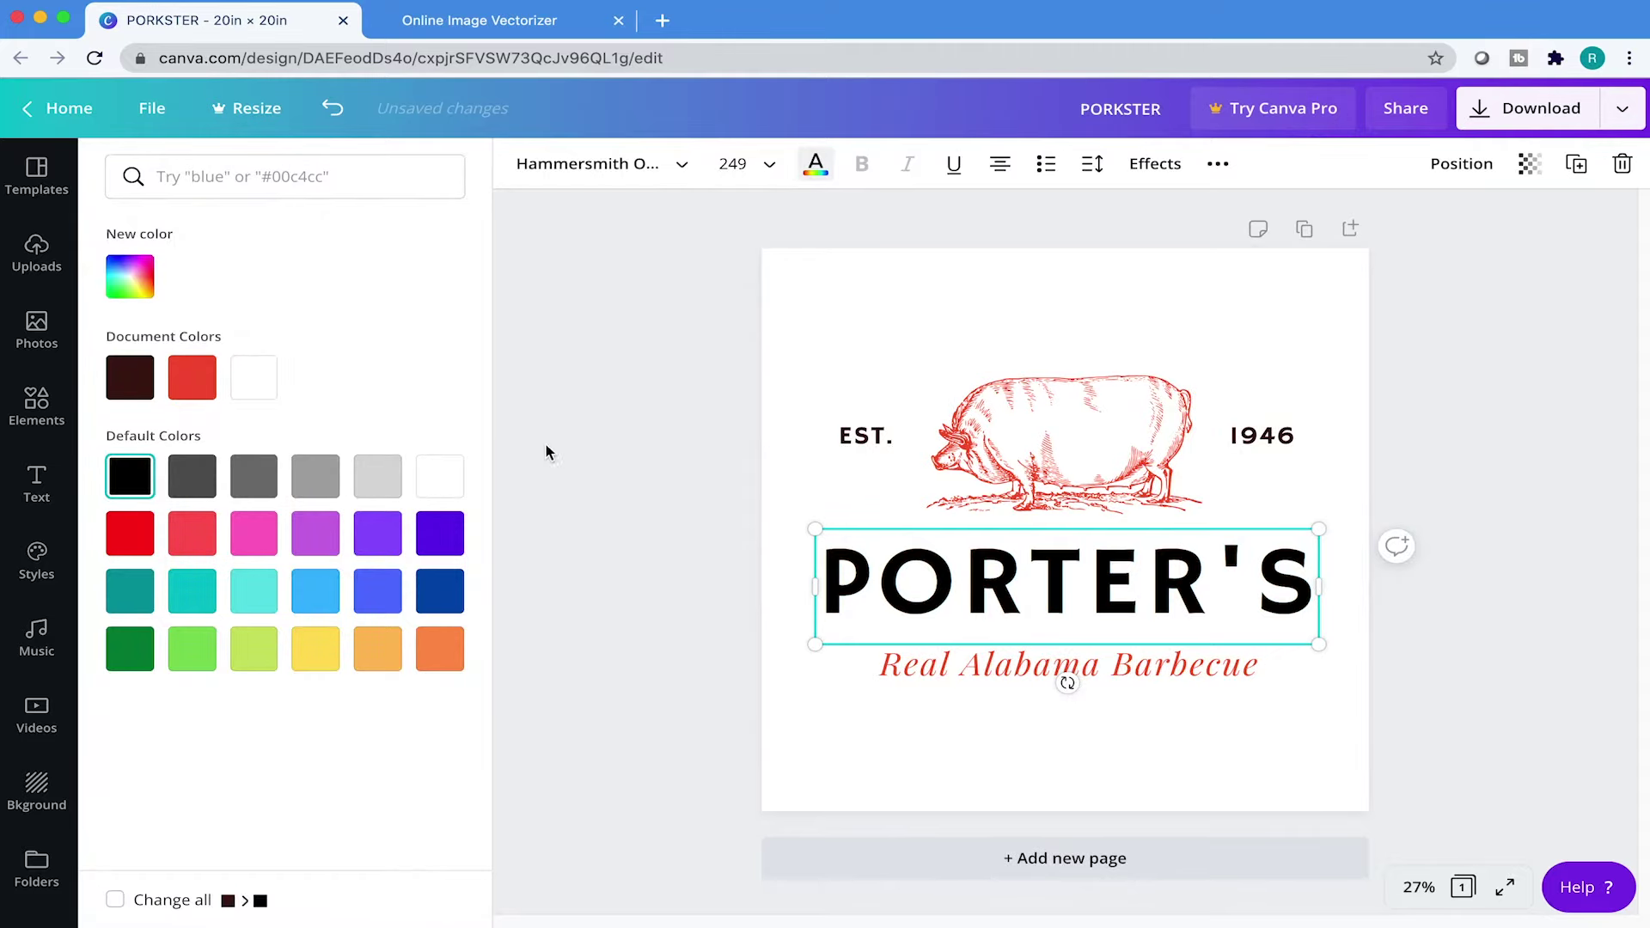
click(869, 638)
click(850, 667)
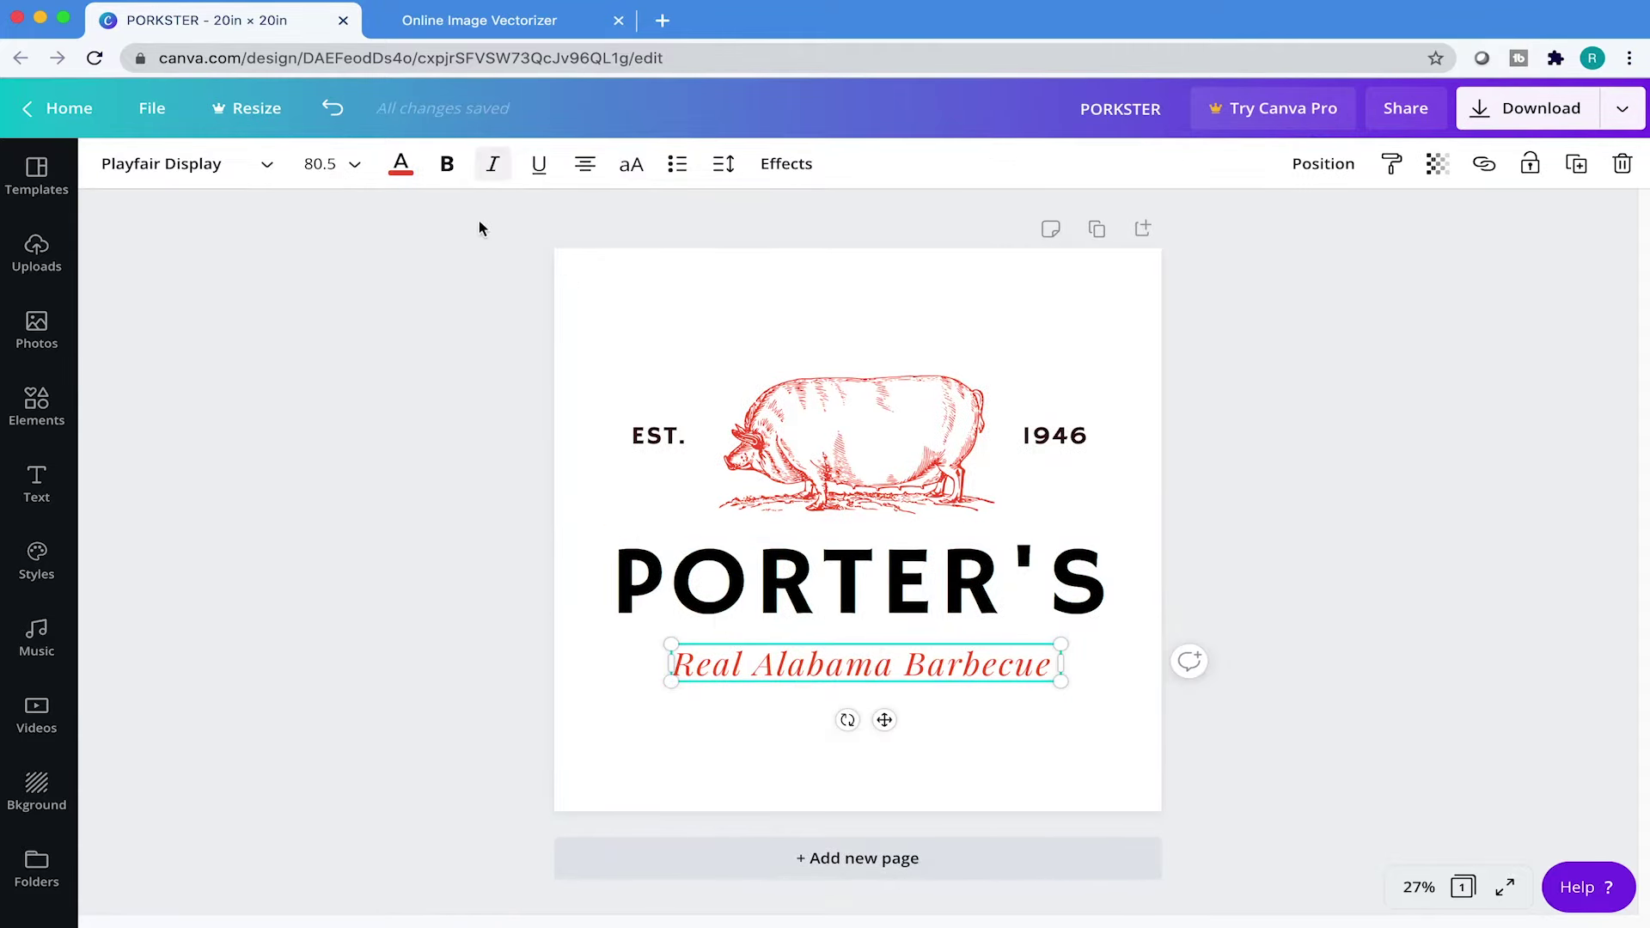
click(400, 164)
click(130, 377)
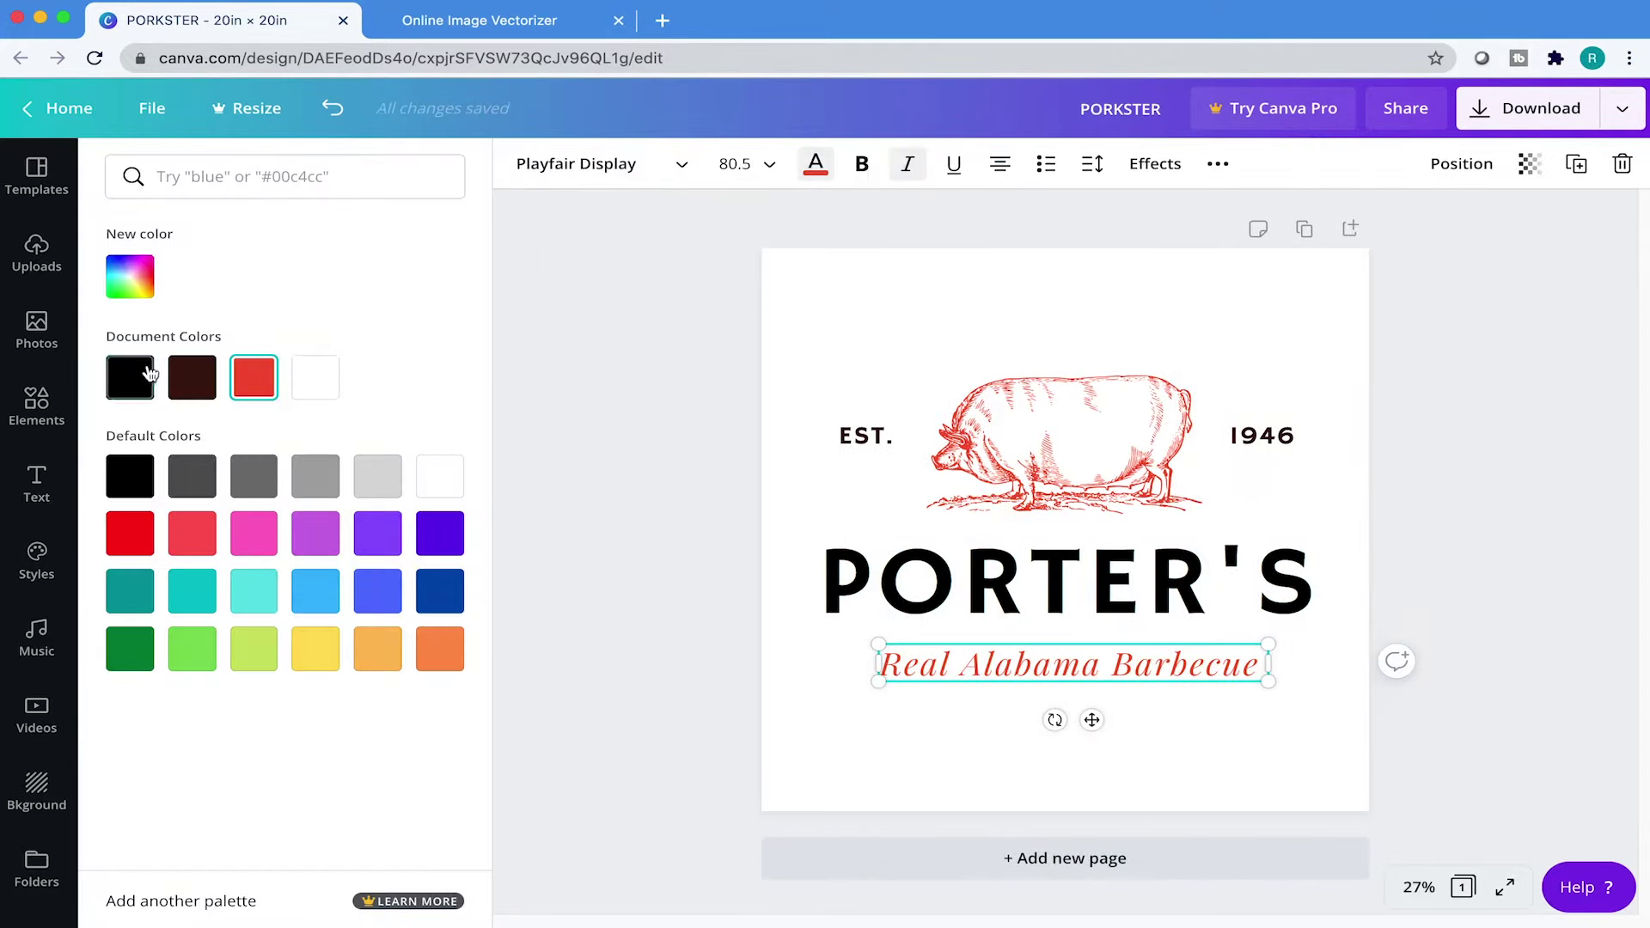
Make the EST. and 1946 text black
click(854, 439)
click(658, 436)
shift+click(1054, 435)
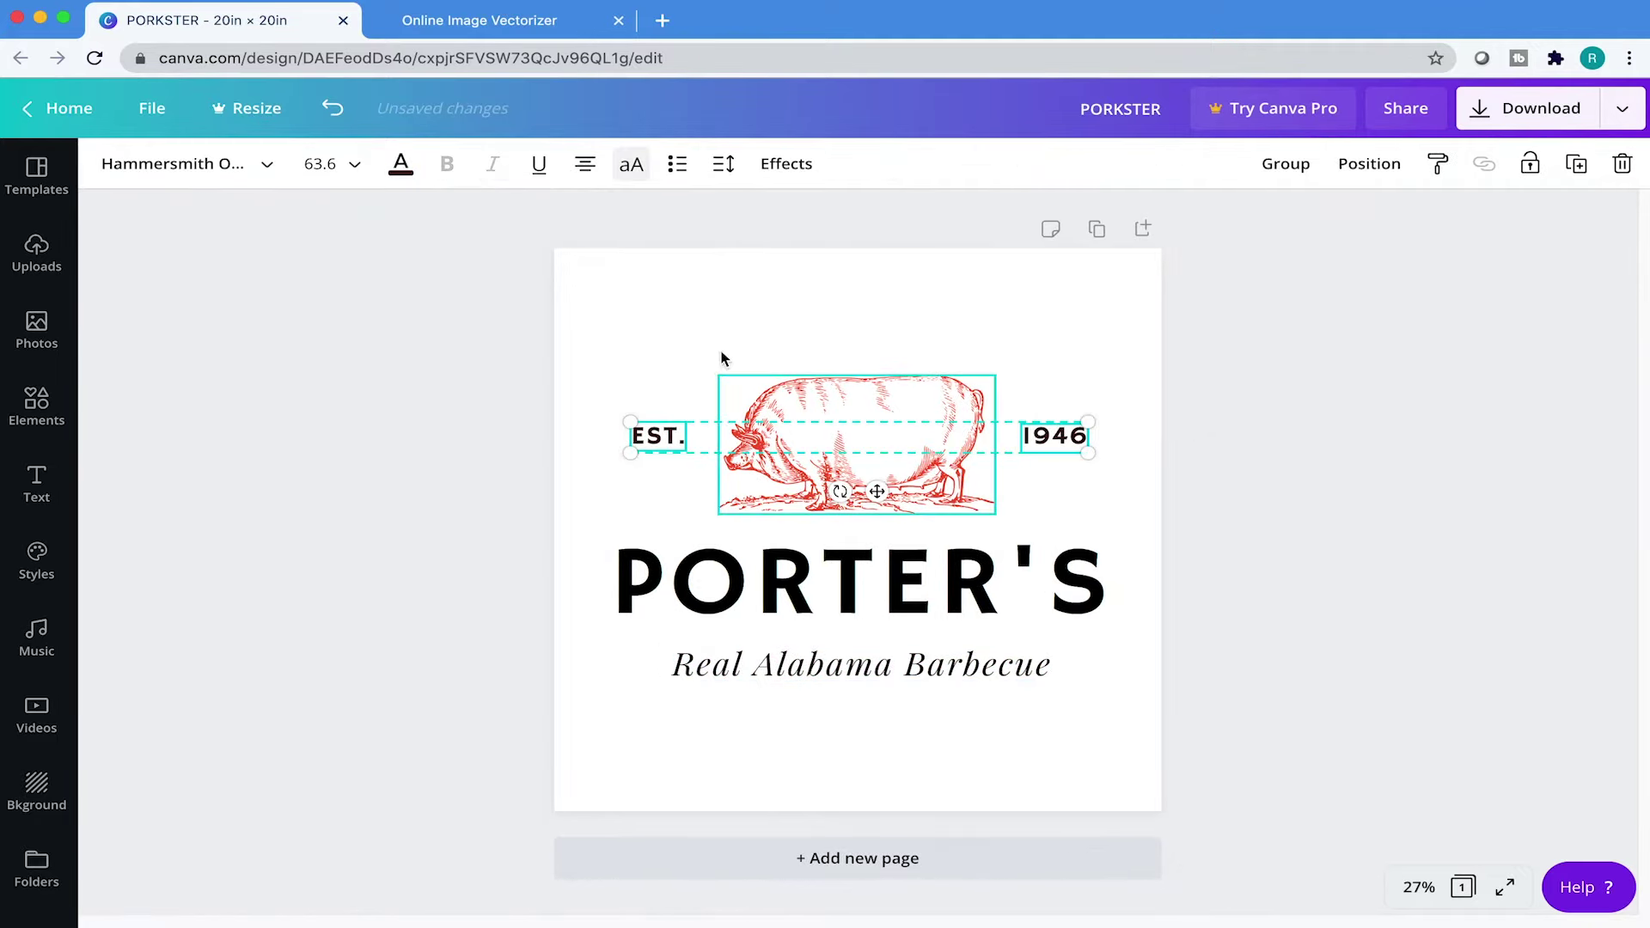
click(401, 163)
click(129, 377)
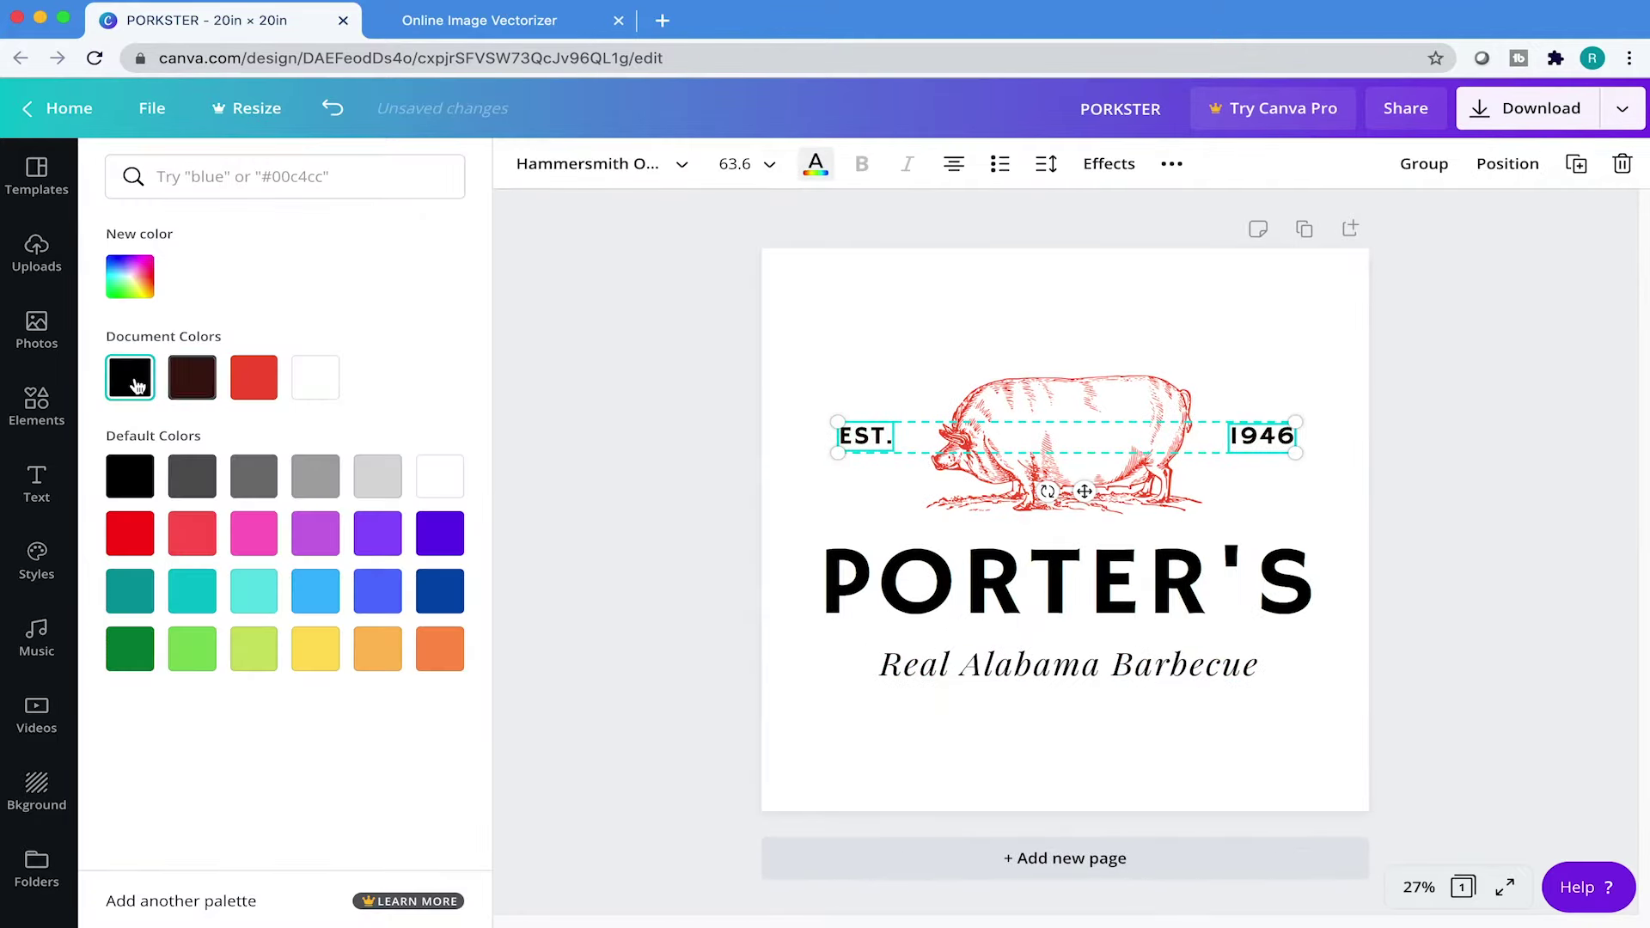
click(678, 341)
click(889, 401)
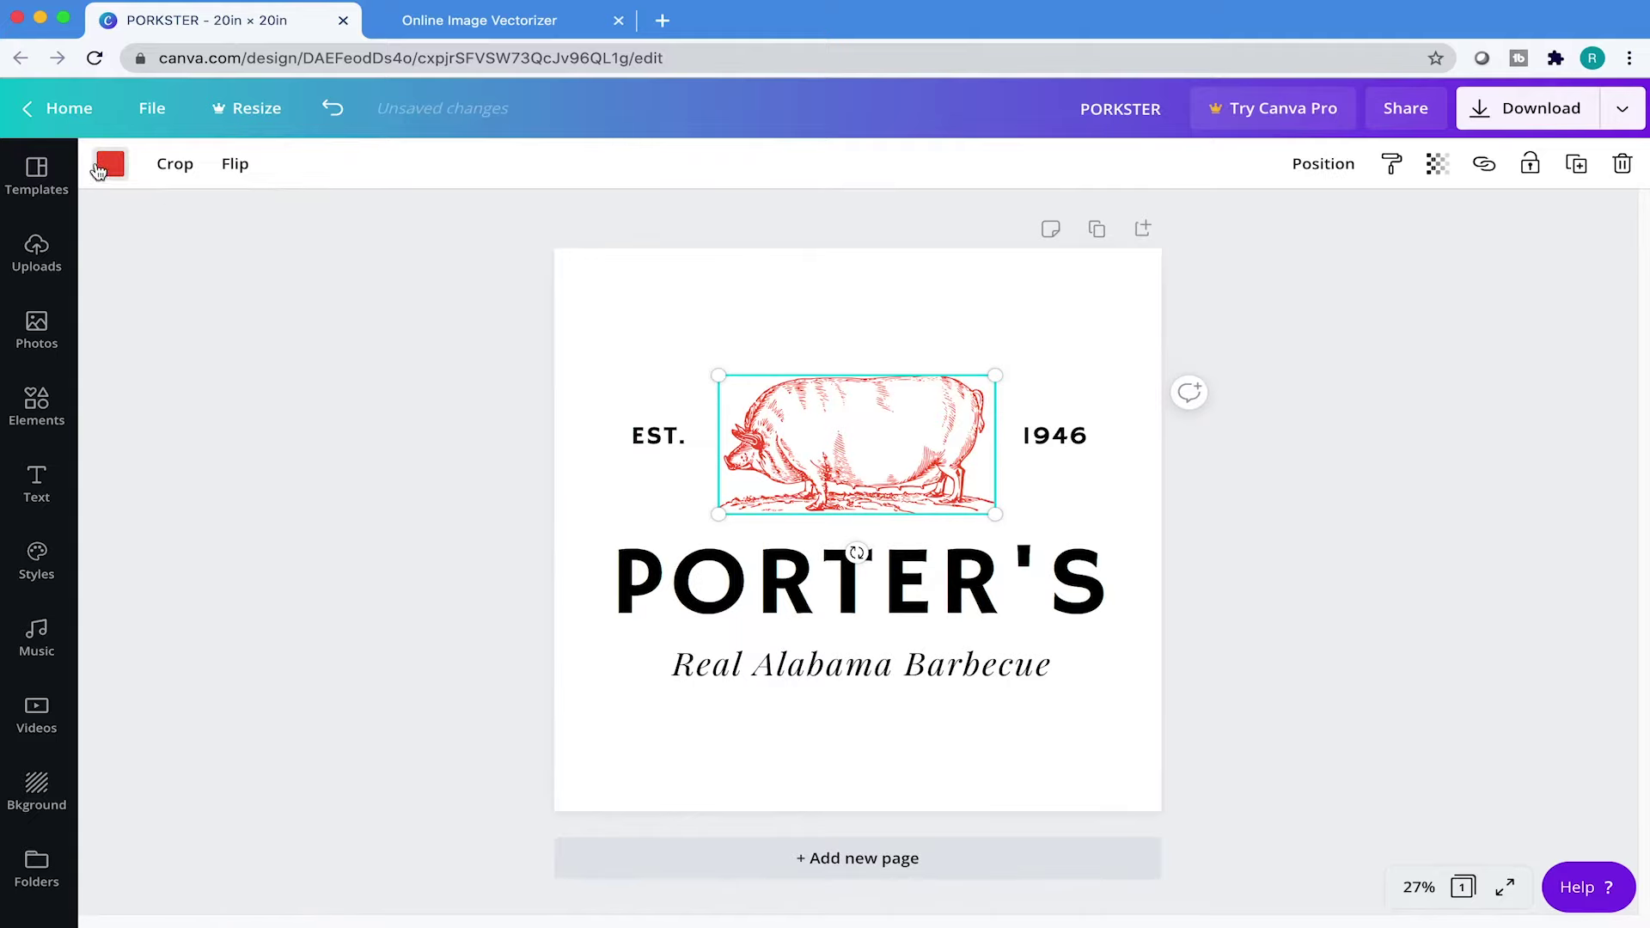
Recolour the pig illustration from red to black
click(111, 163)
click(130, 378)
key(Escape)
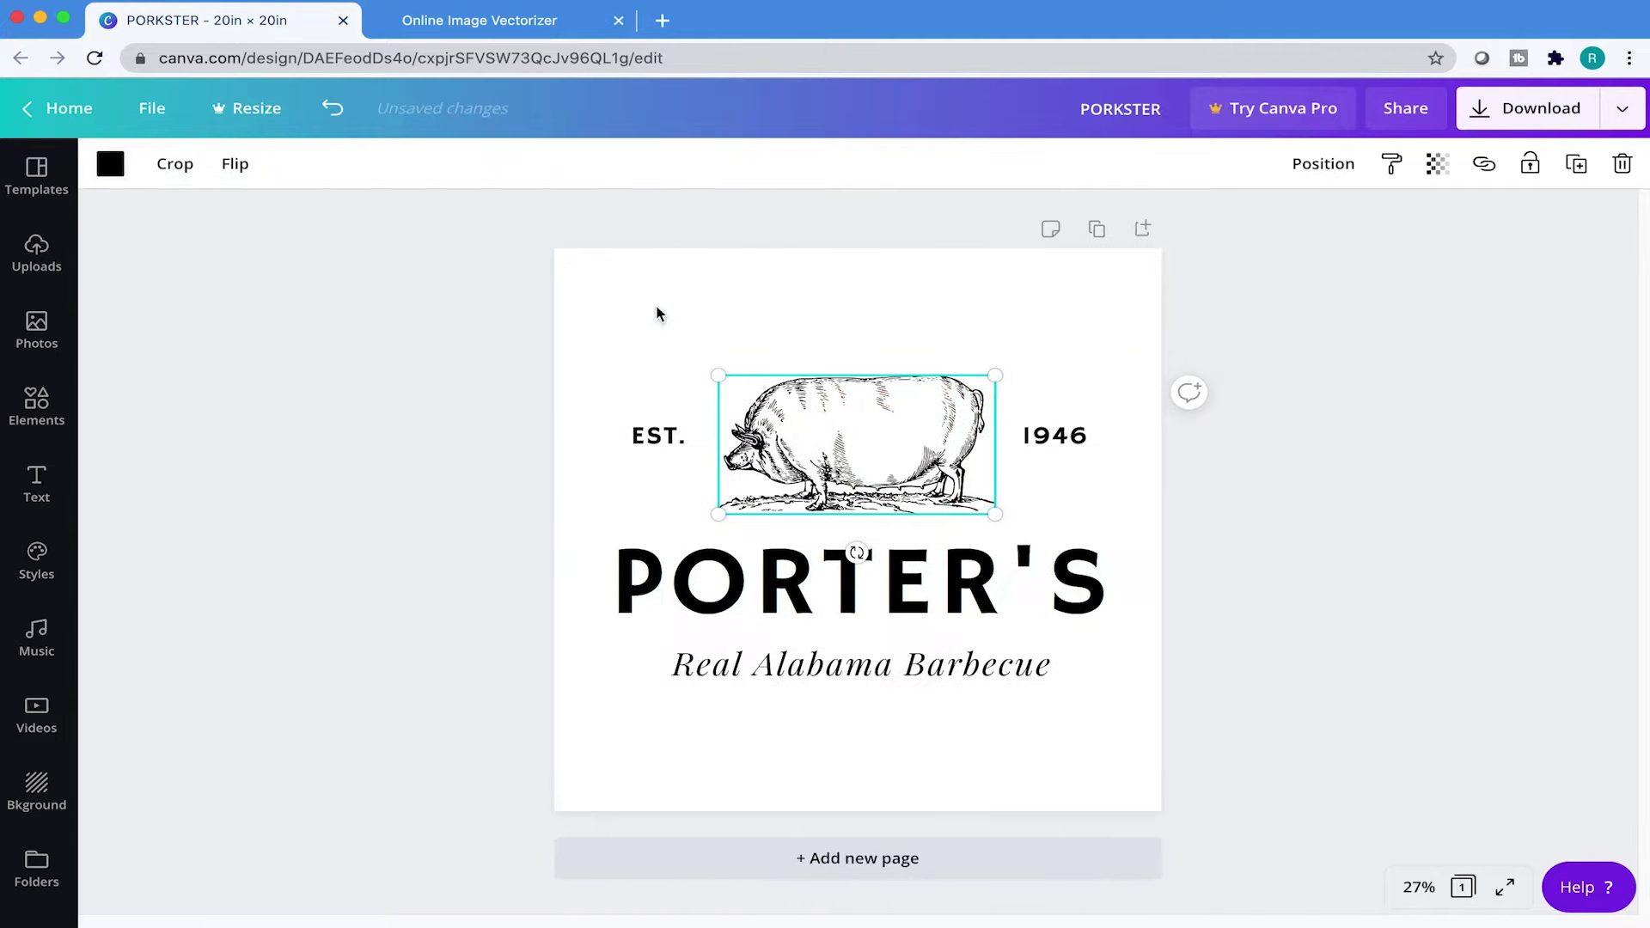
Confirm the tagline's text colour is black, then deselect everything
click(884, 667)
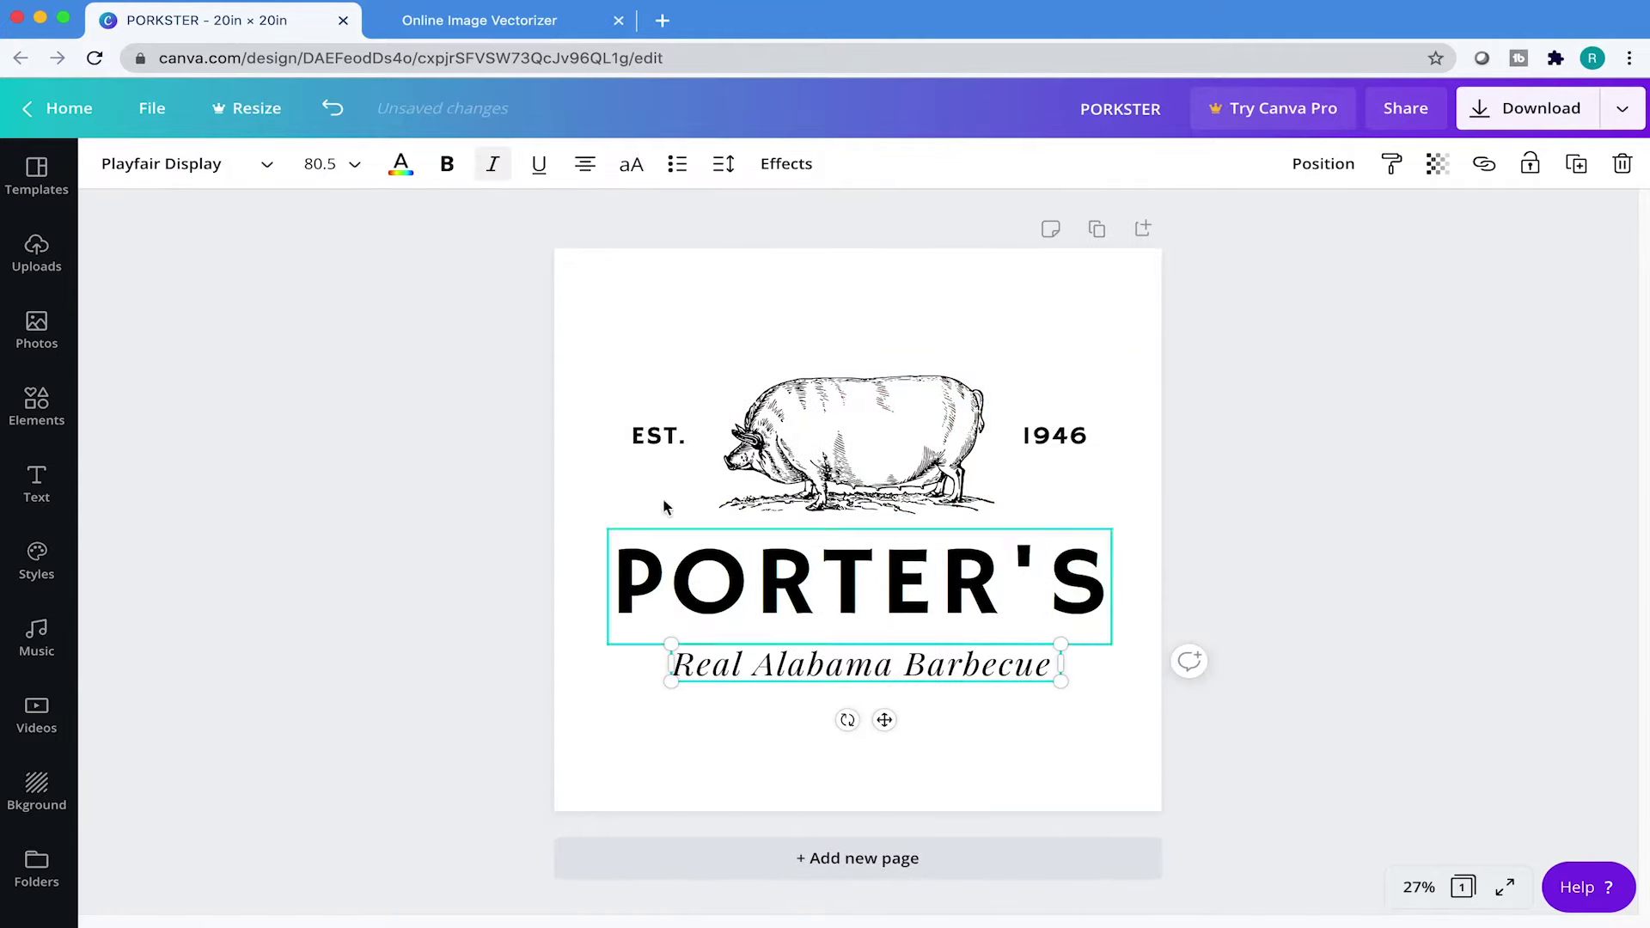
click(754, 663)
click(401, 163)
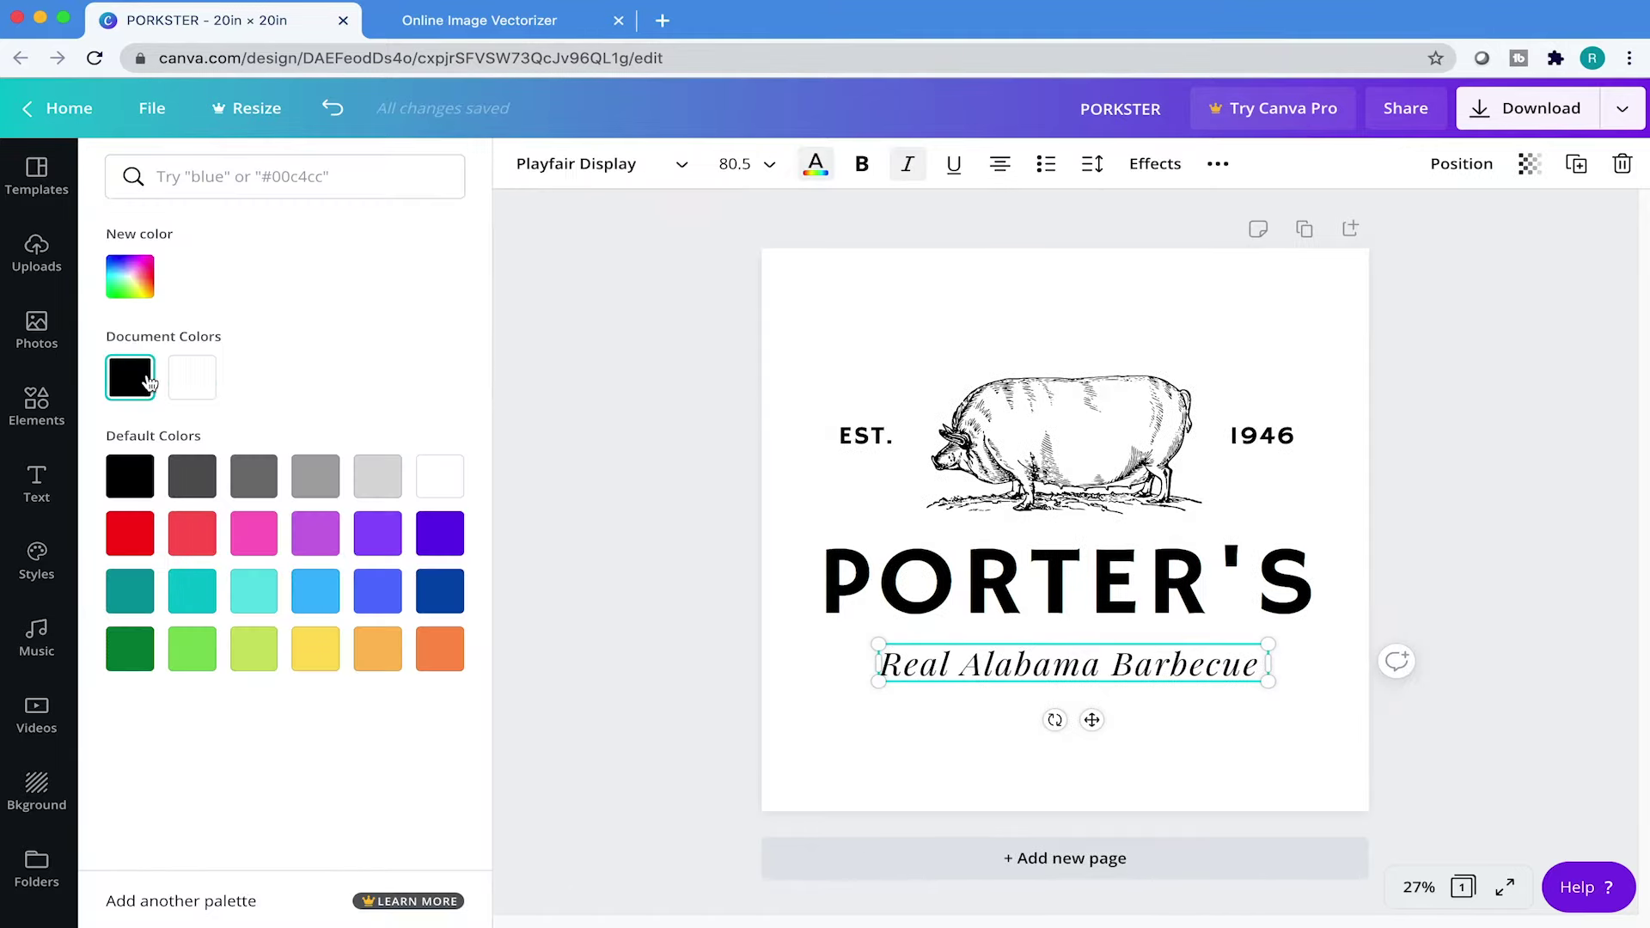
key(Escape)
click(1253, 380)
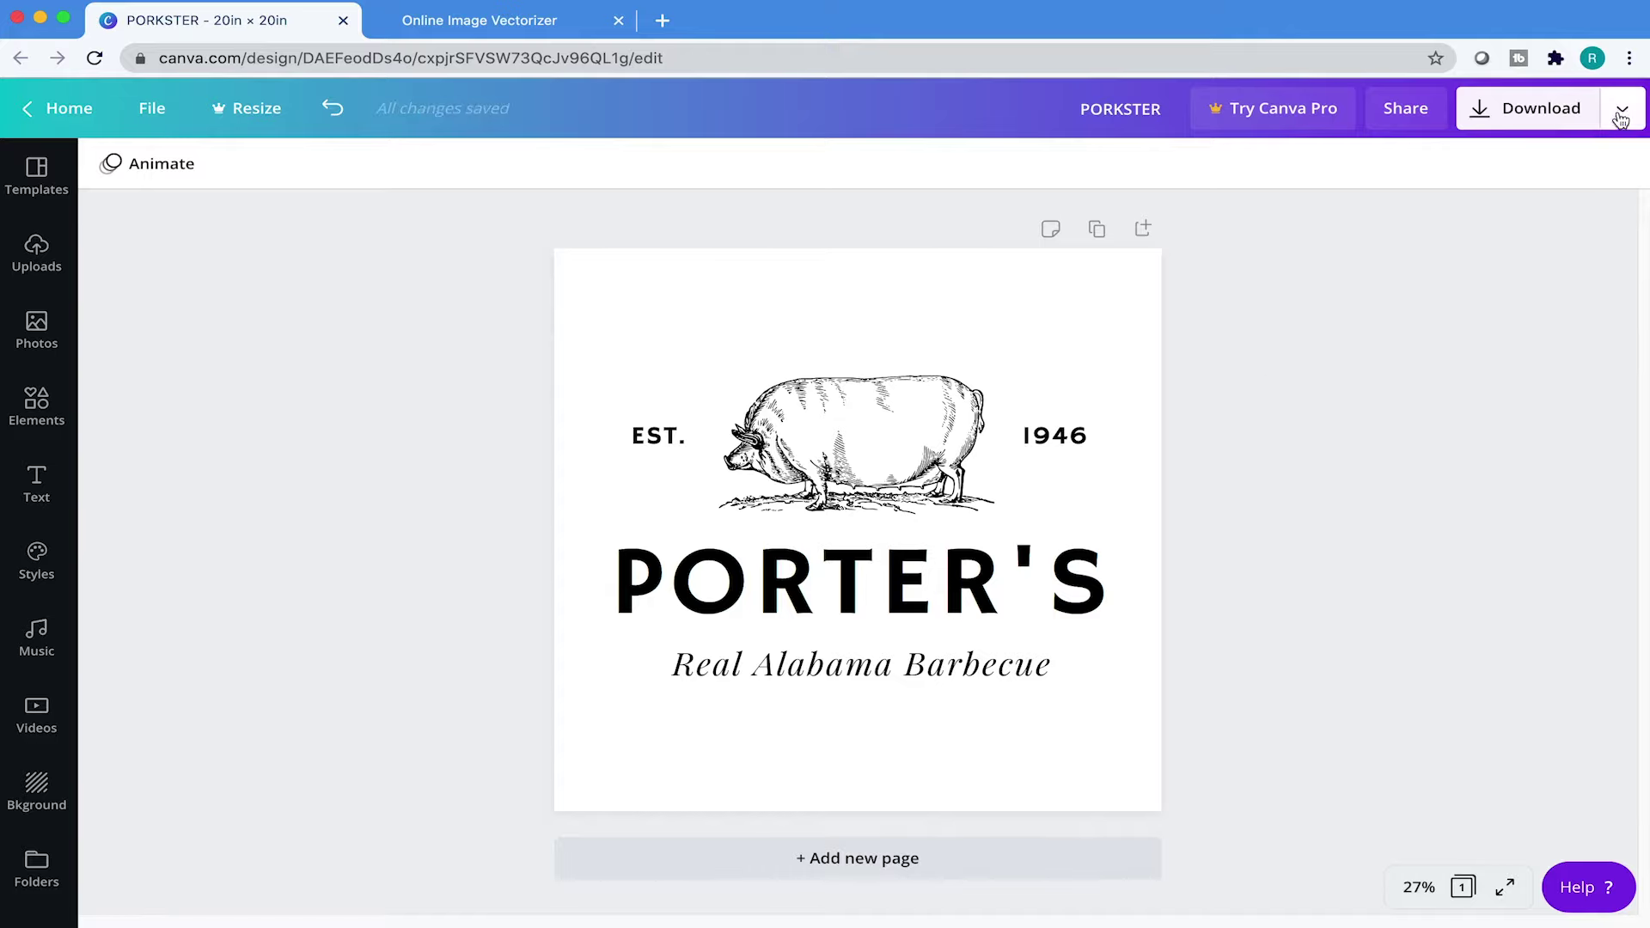
Download the design as PORKSTER.png and reveal it in Finder
click(1621, 116)
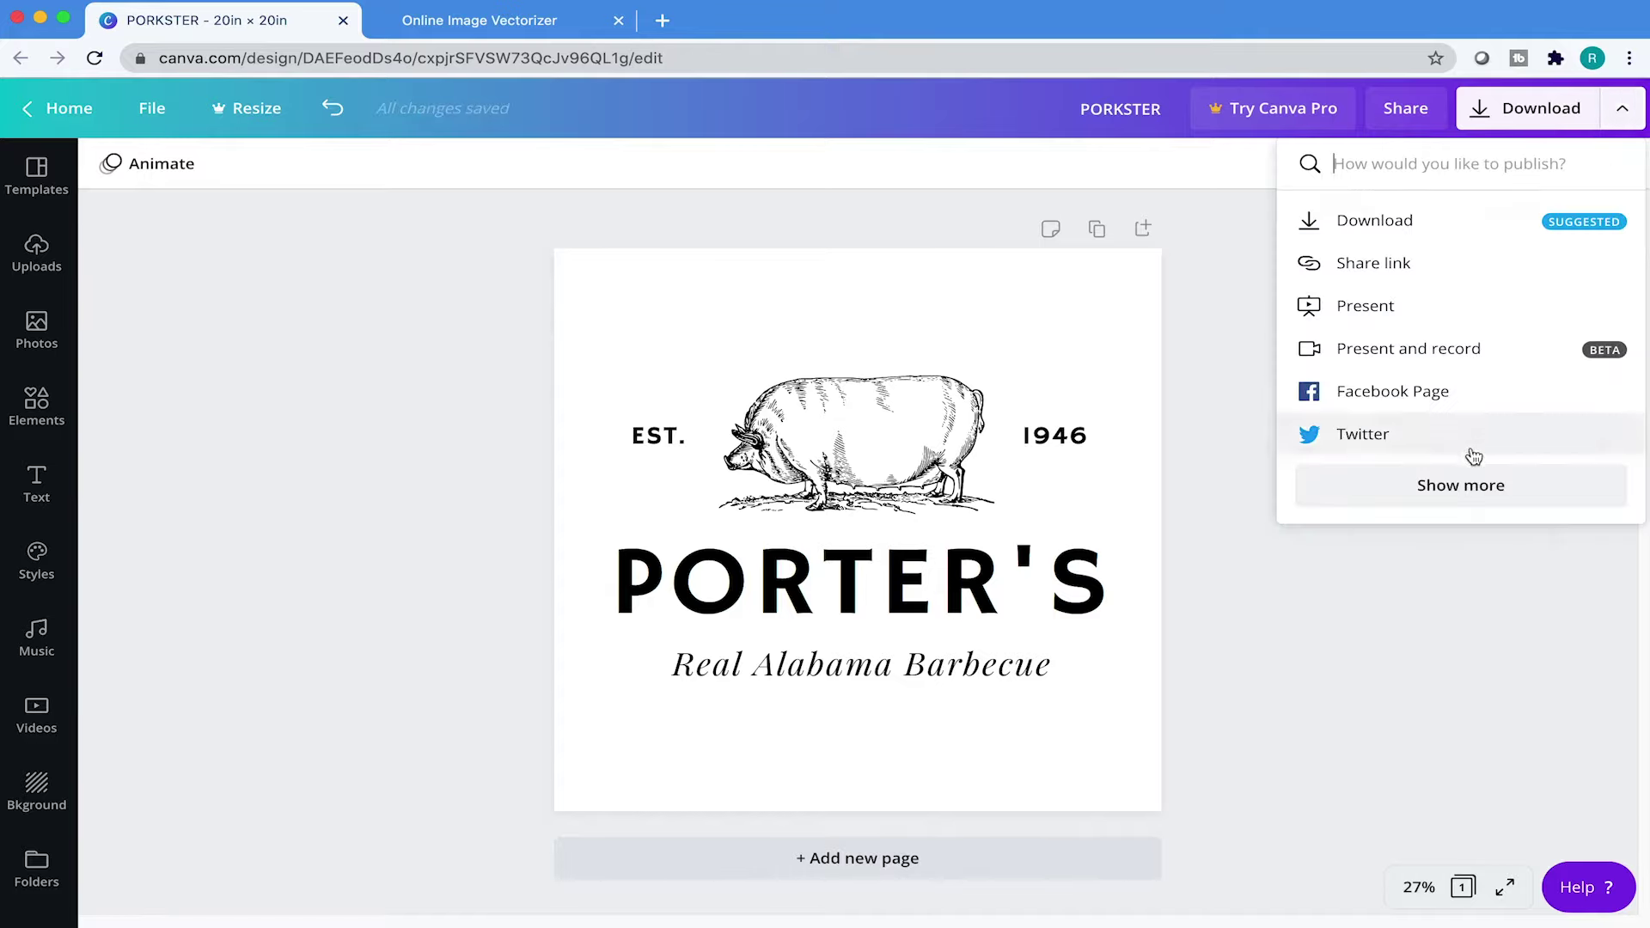
click(1452, 226)
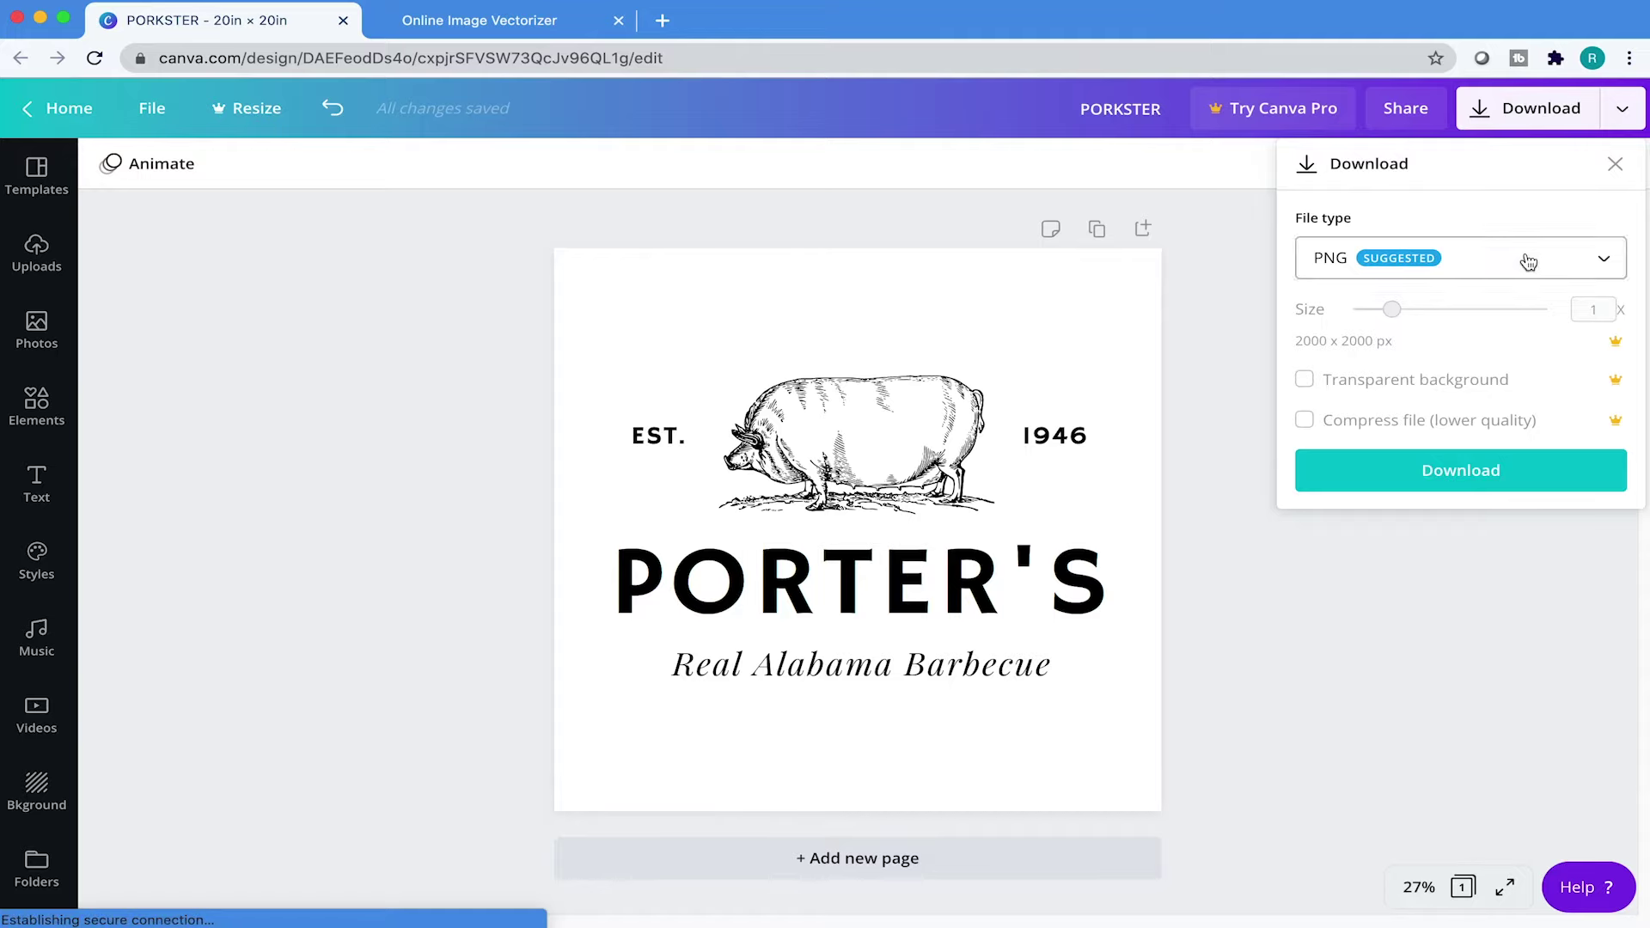
click(1525, 258)
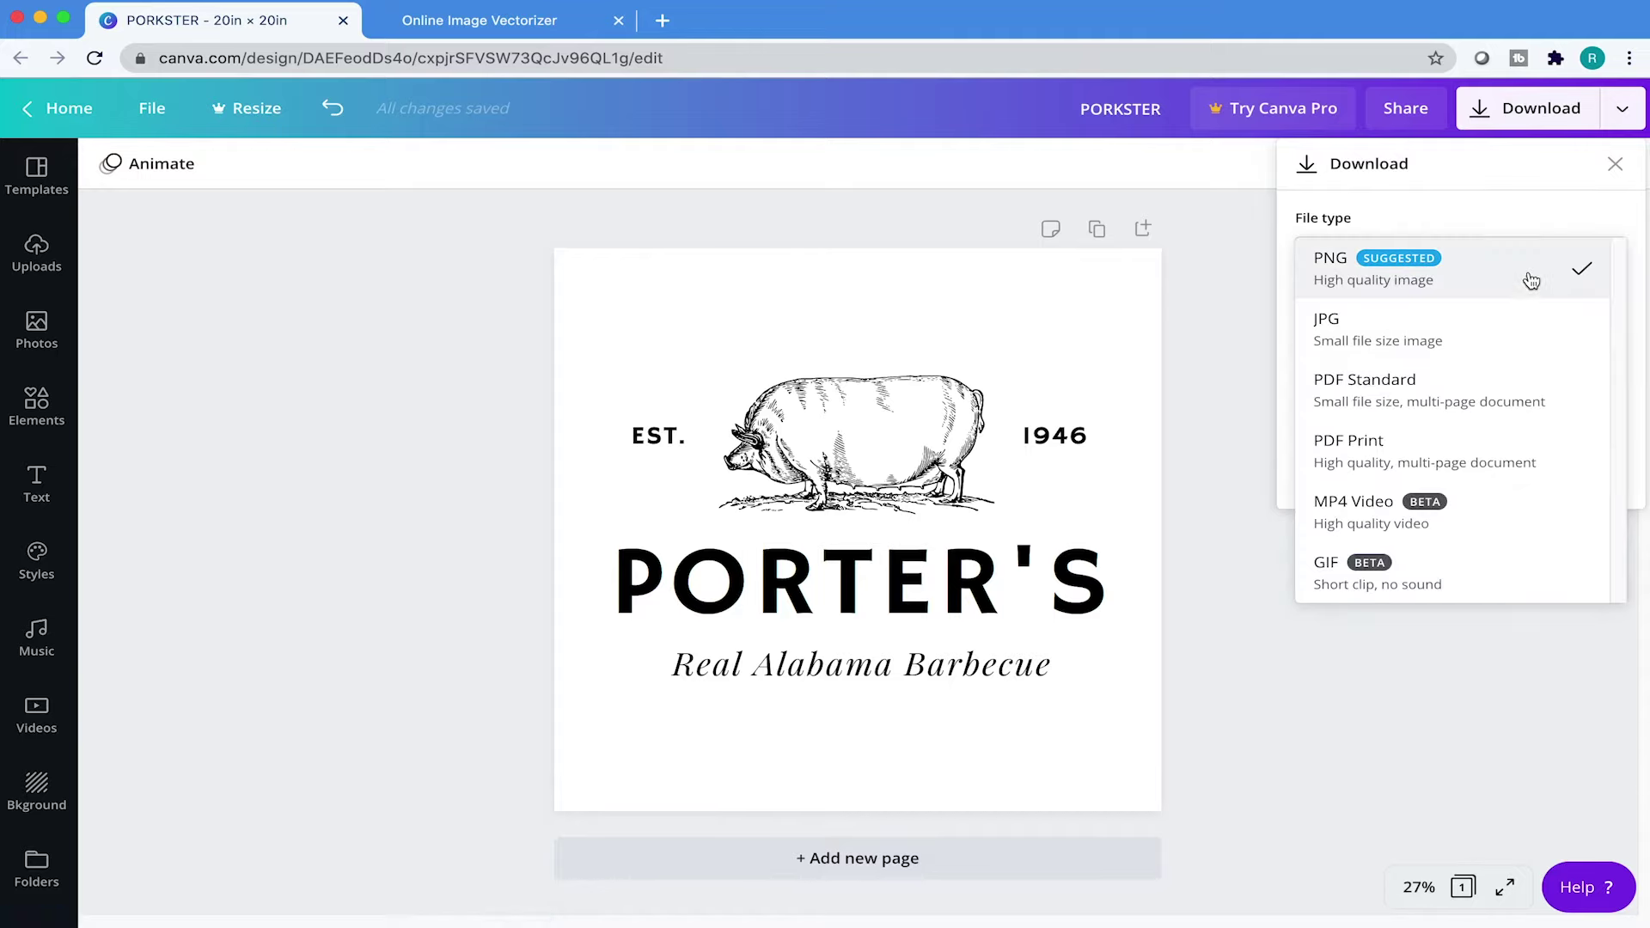
click(1531, 281)
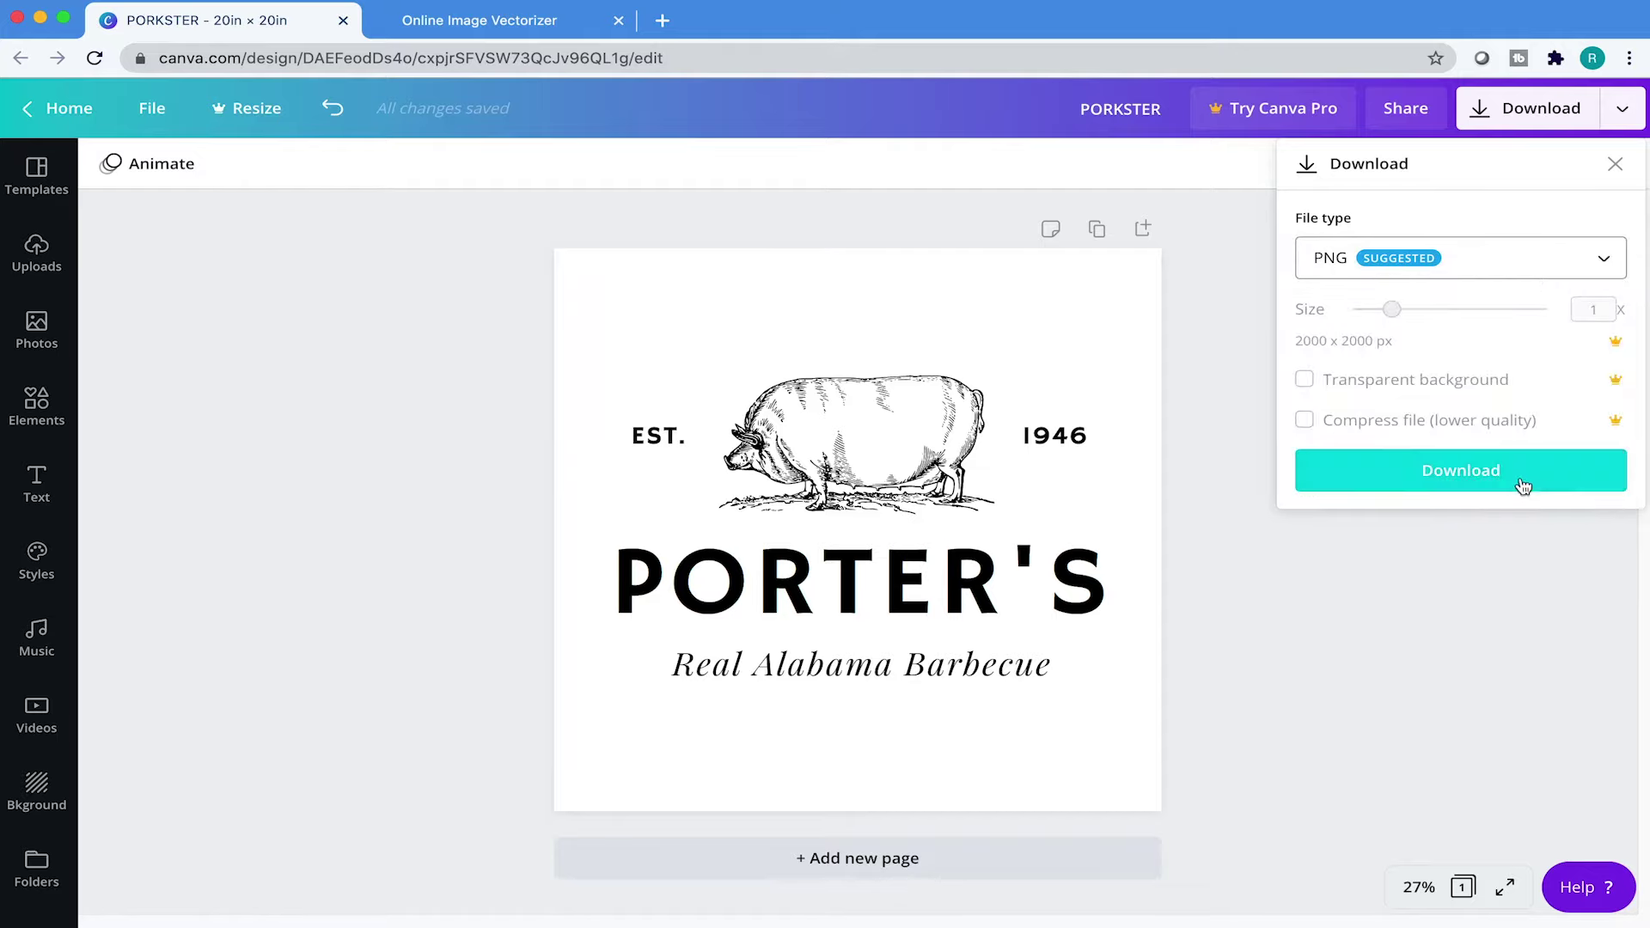
click(1523, 486)
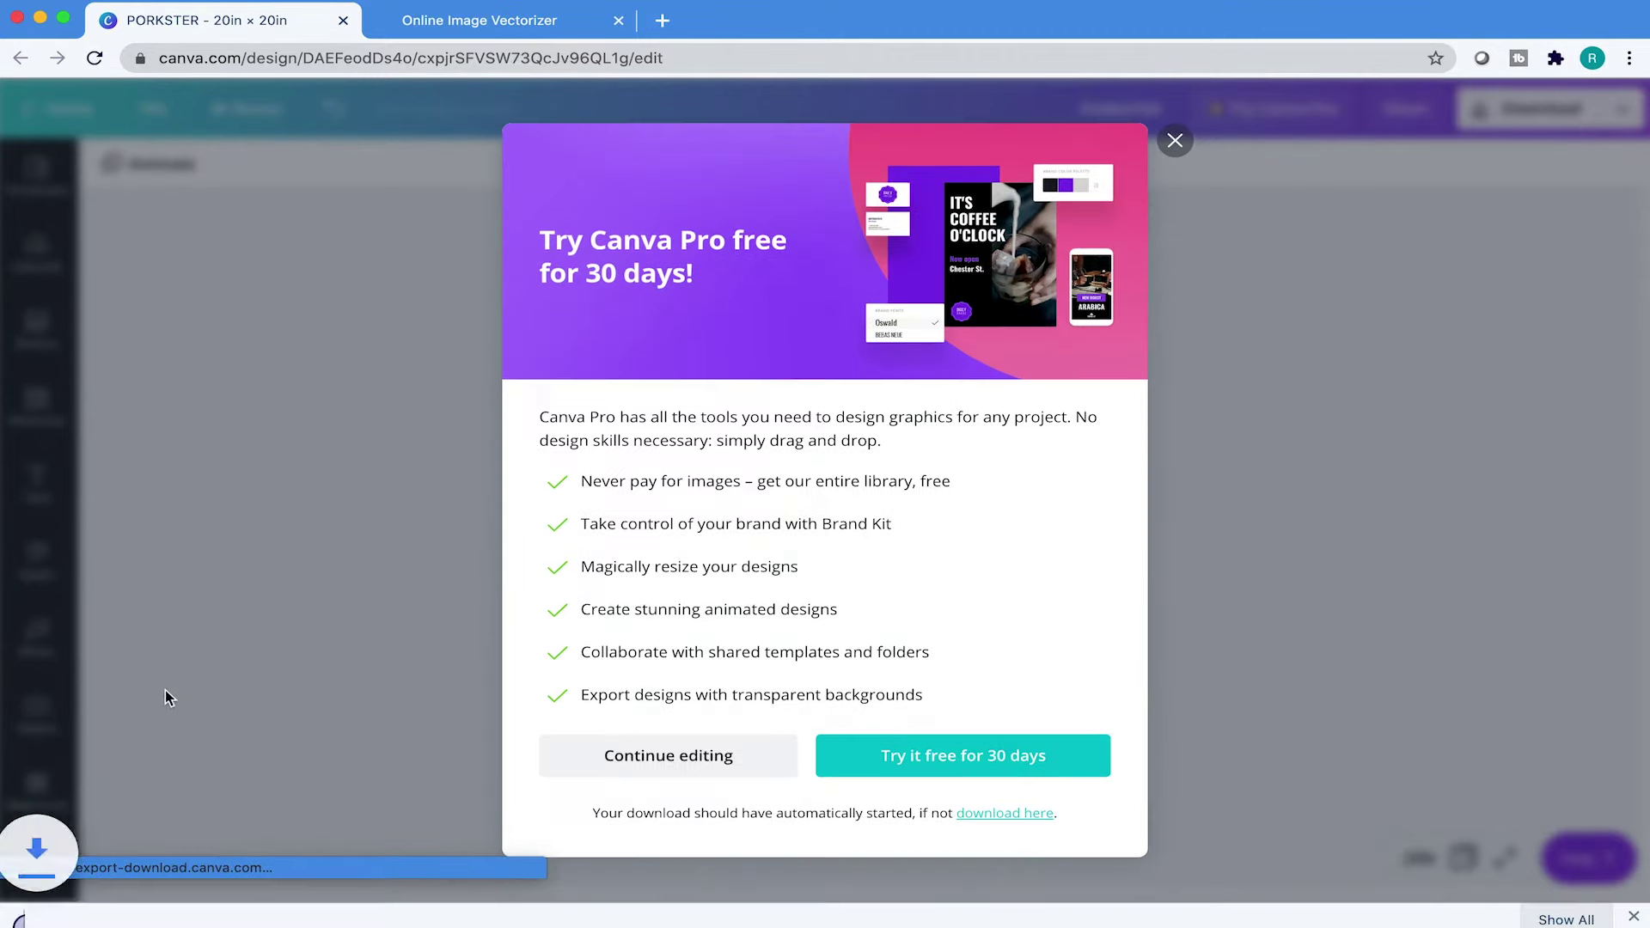
click(233, 905)
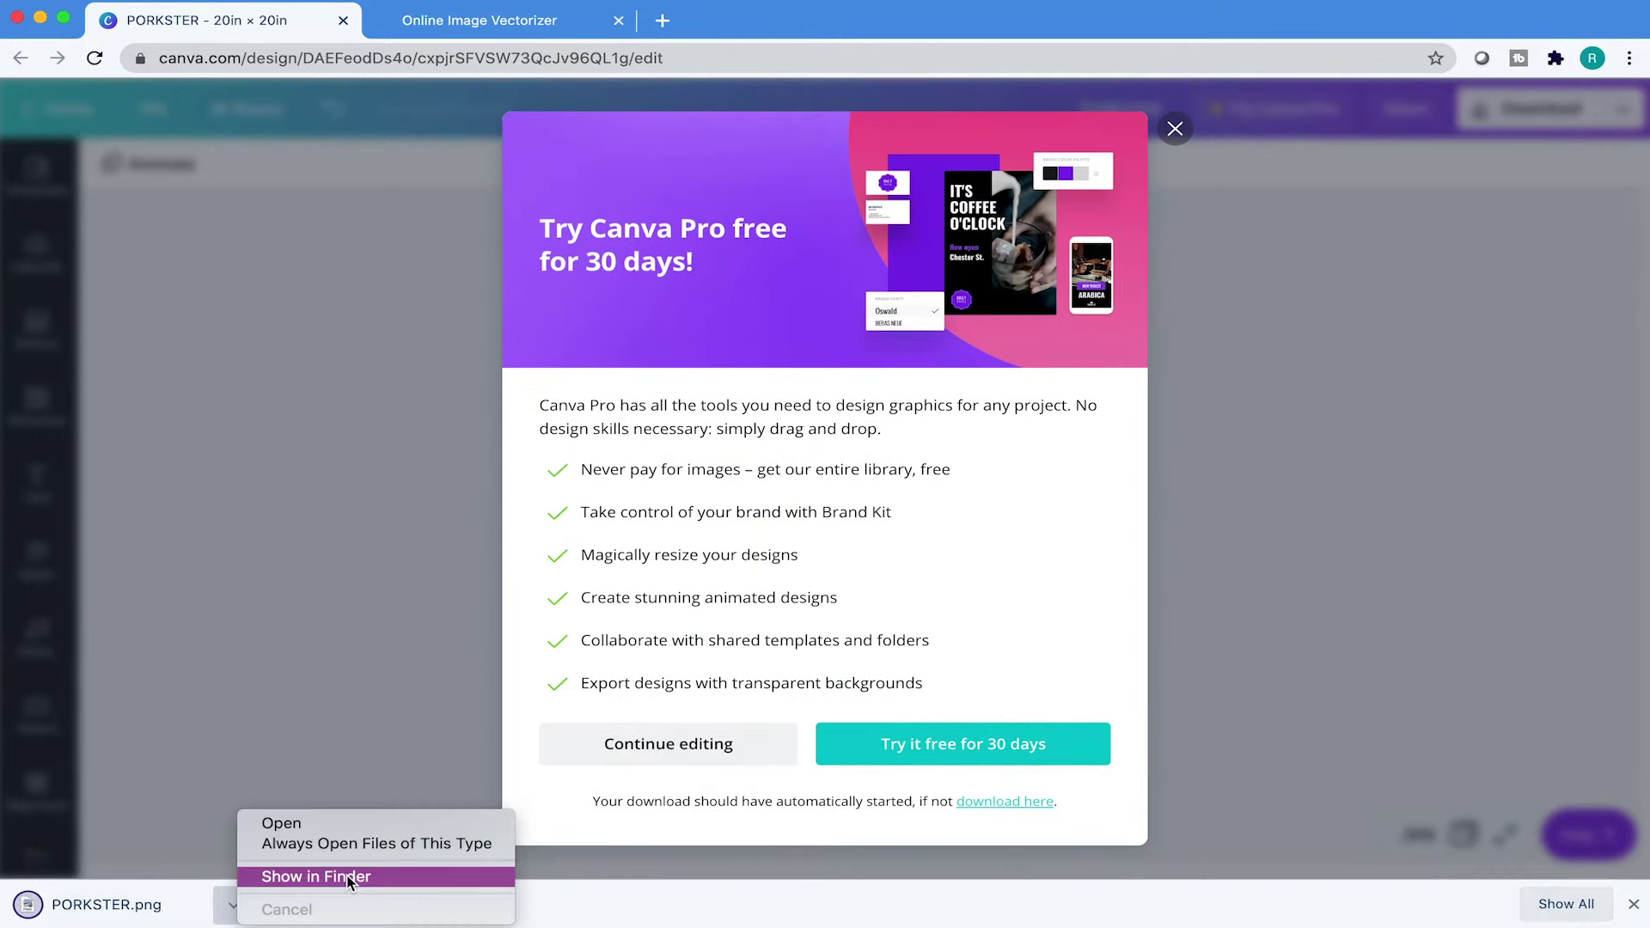
click(350, 876)
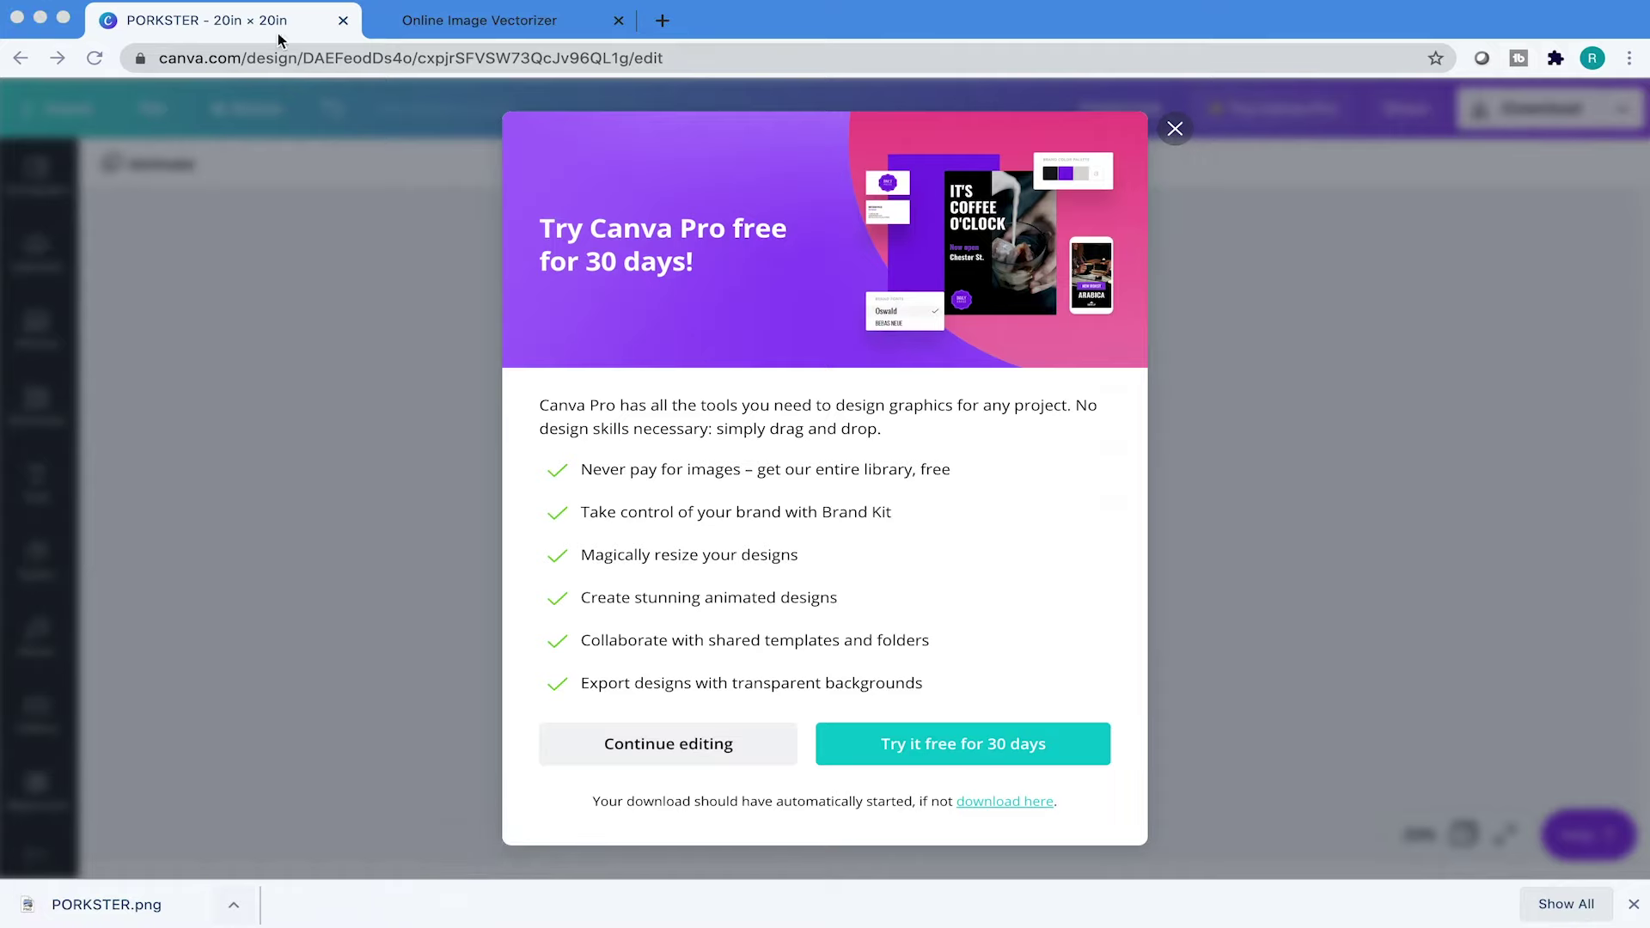
Copy PORKSTER.png from Downloads to the desktop and preview it full size
click(40, 17)
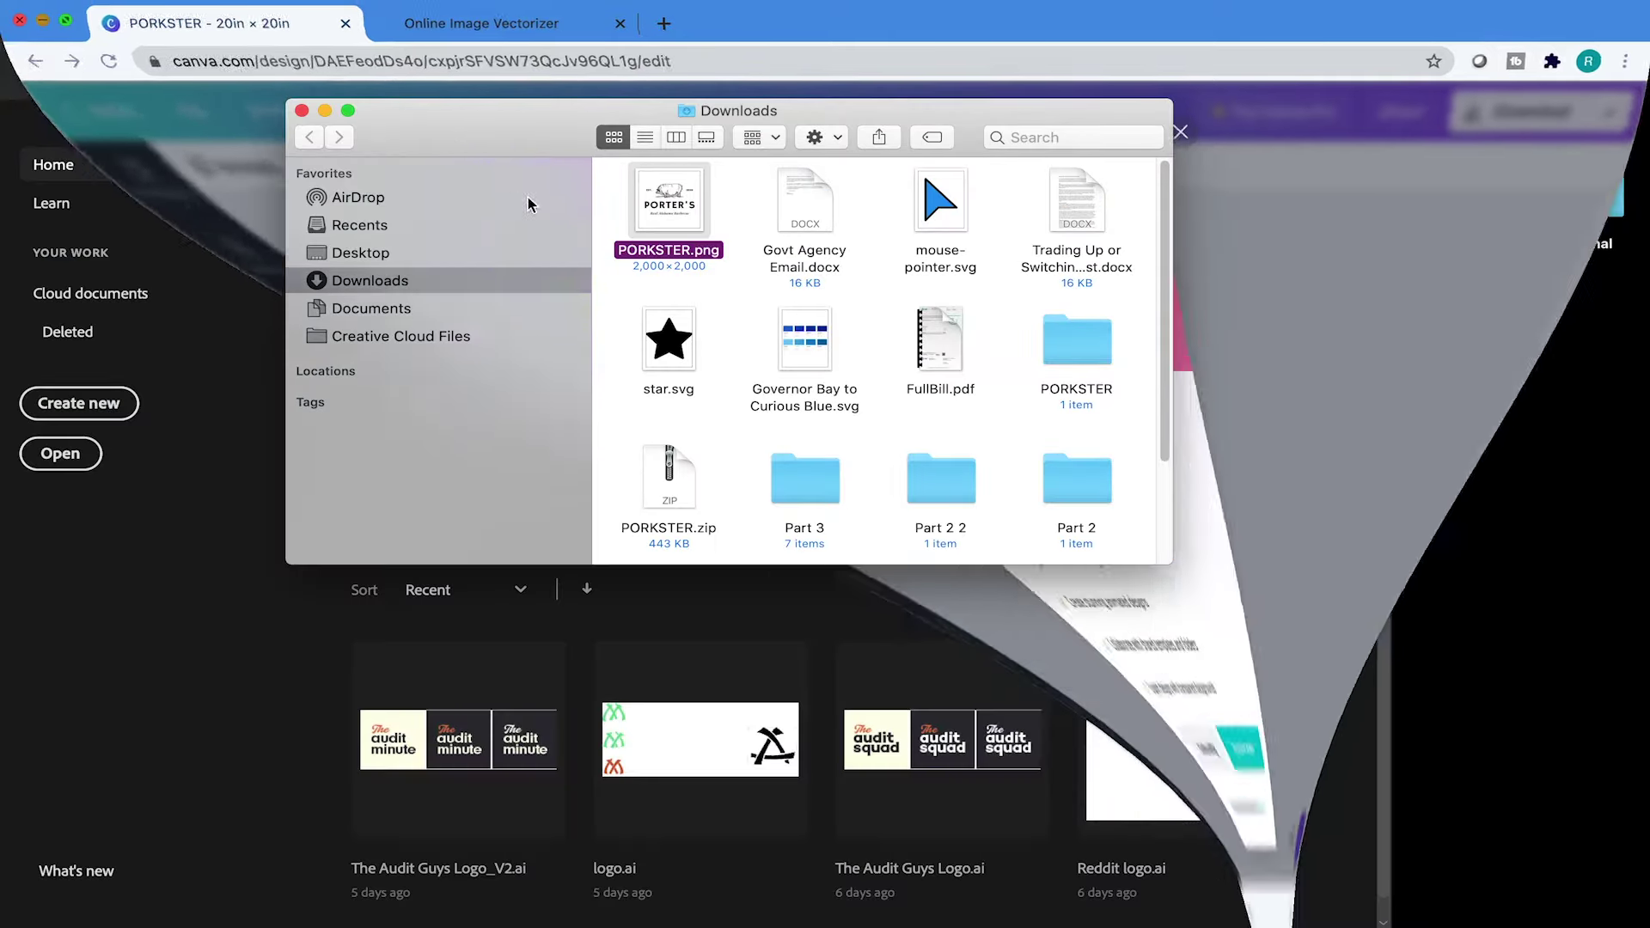
click(30, 17)
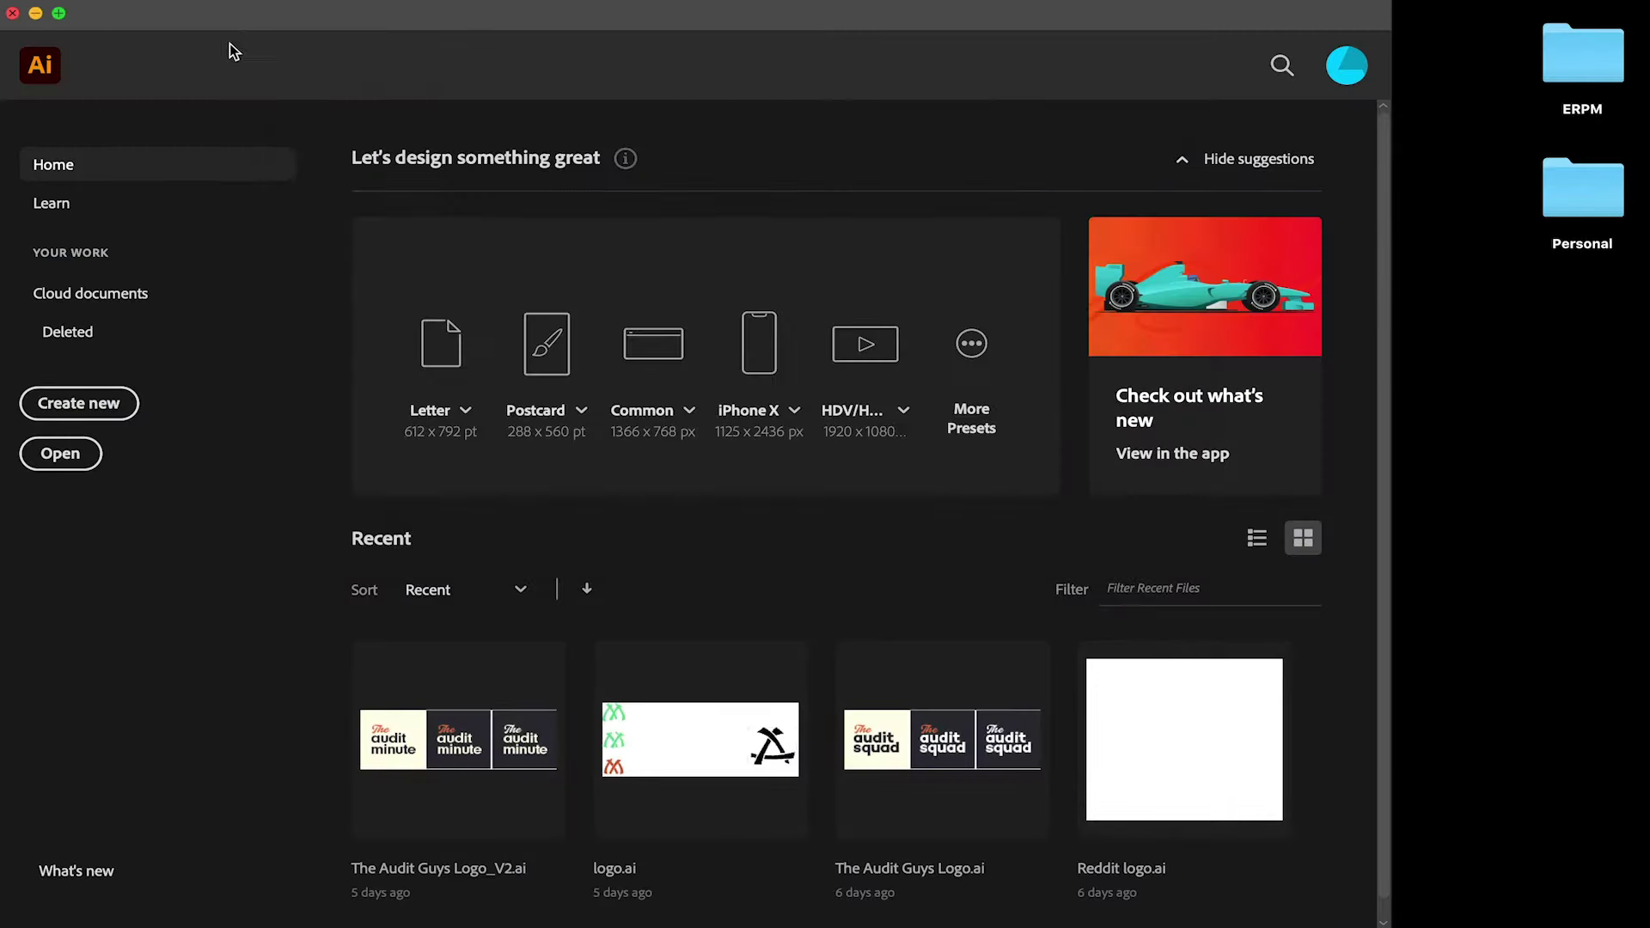
click(13, 13)
drag(669, 211, 827, 213)
click(302, 110)
key(space)
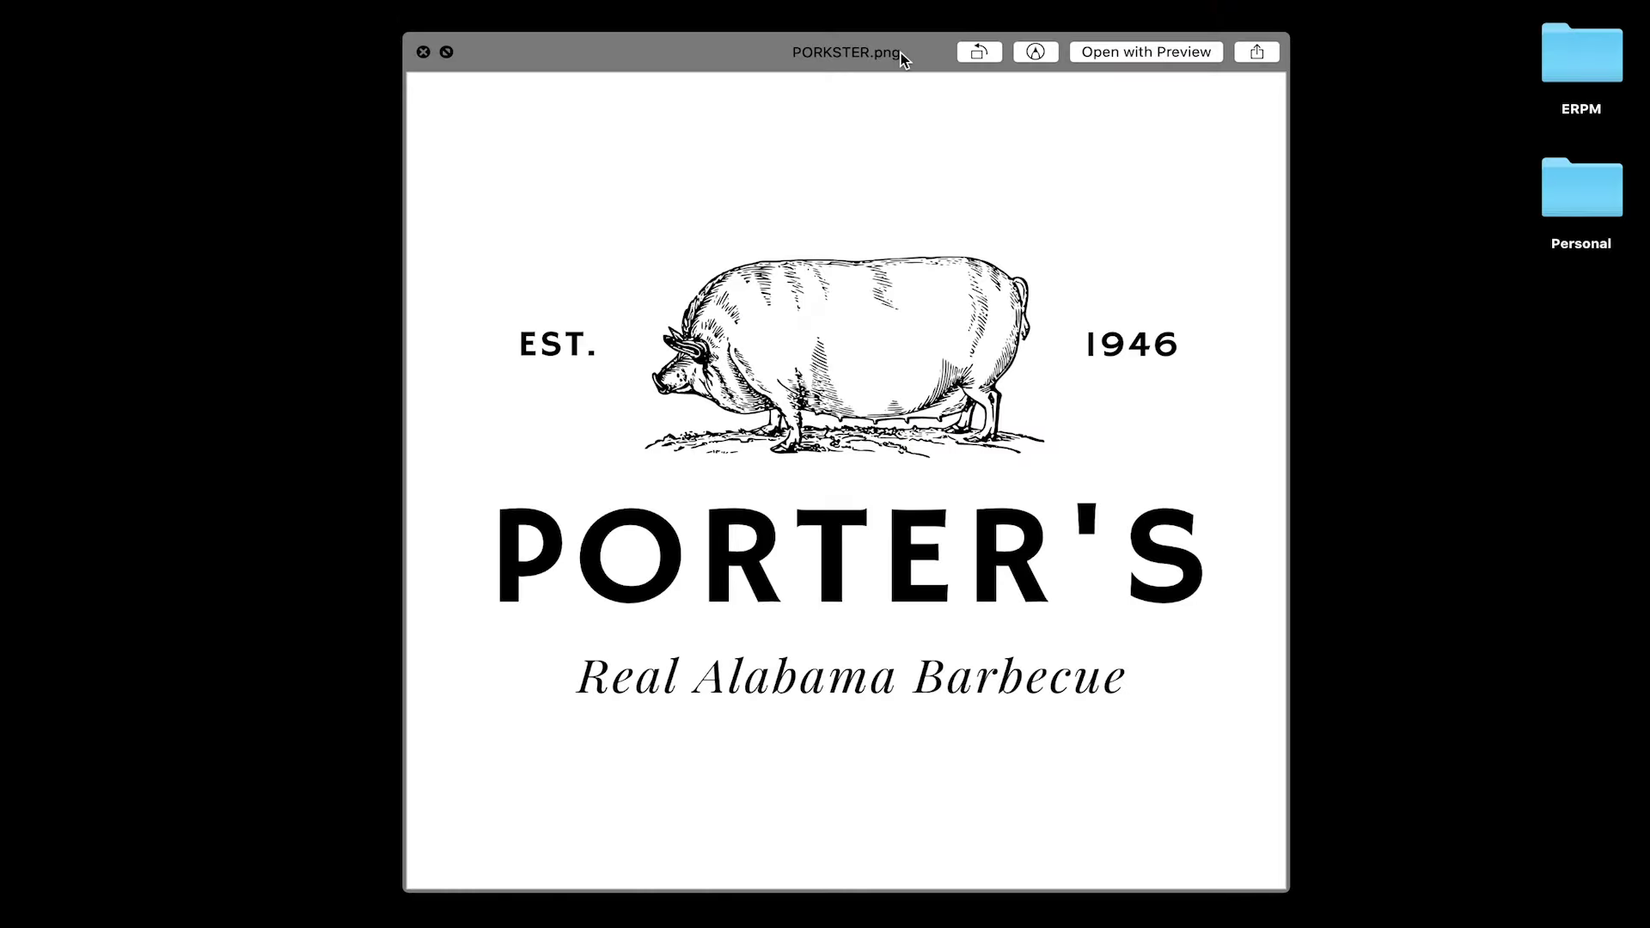
Close the PNG preview, restore Chrome and switch to the Online Image Vectorizer tab
click(423, 52)
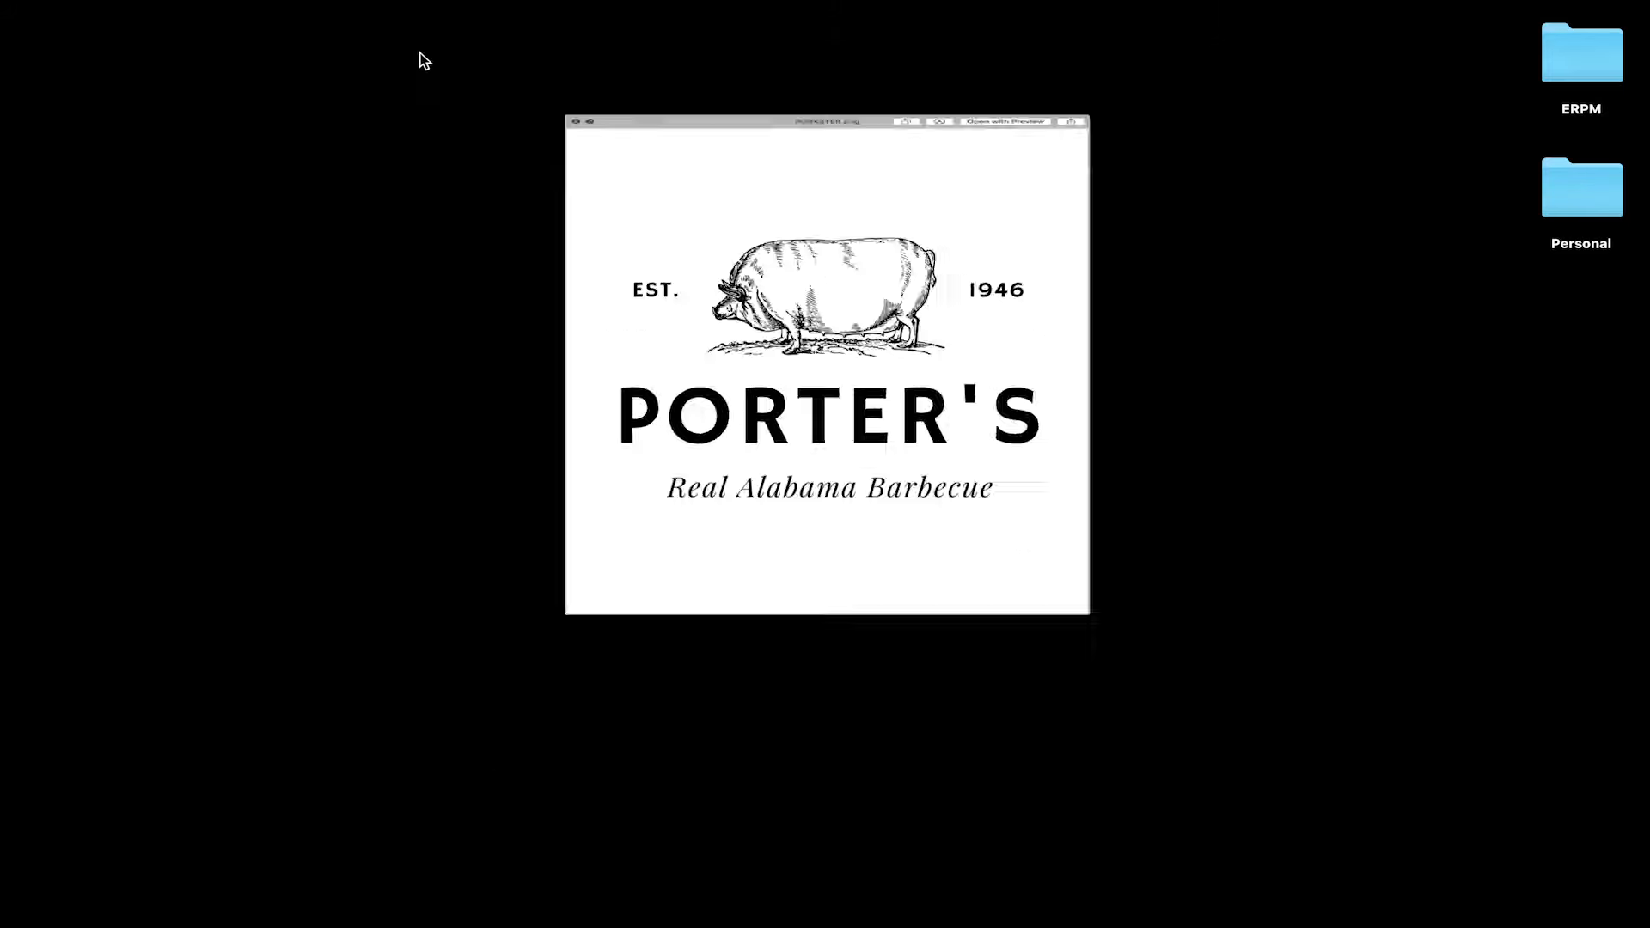
click(372, 886)
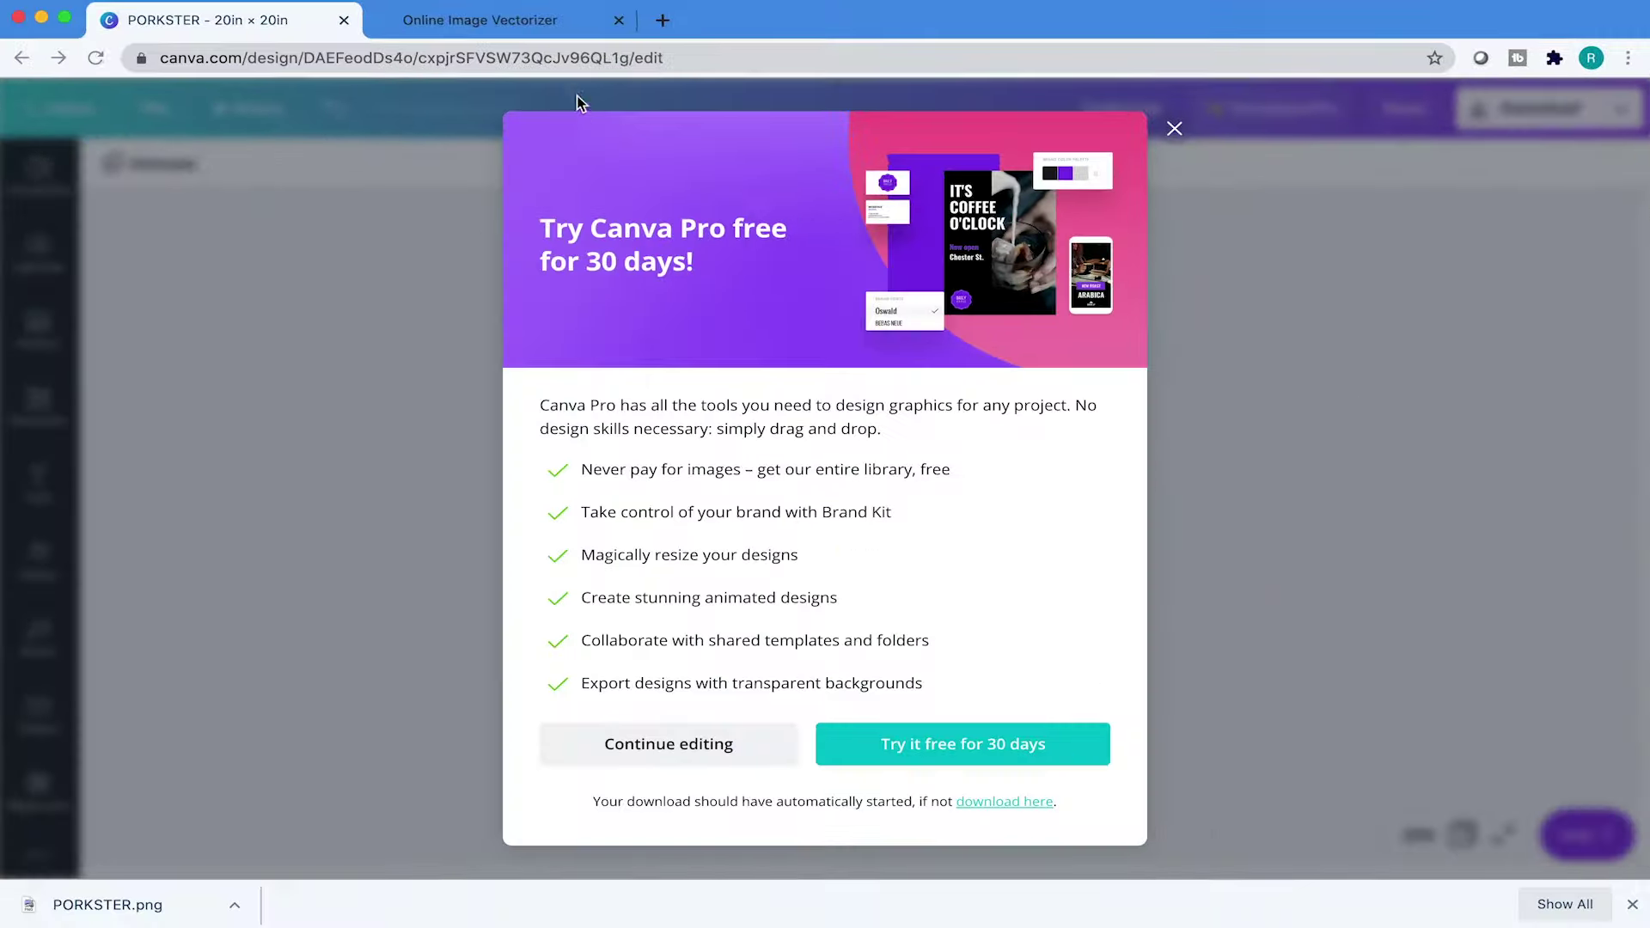
click(562, 27)
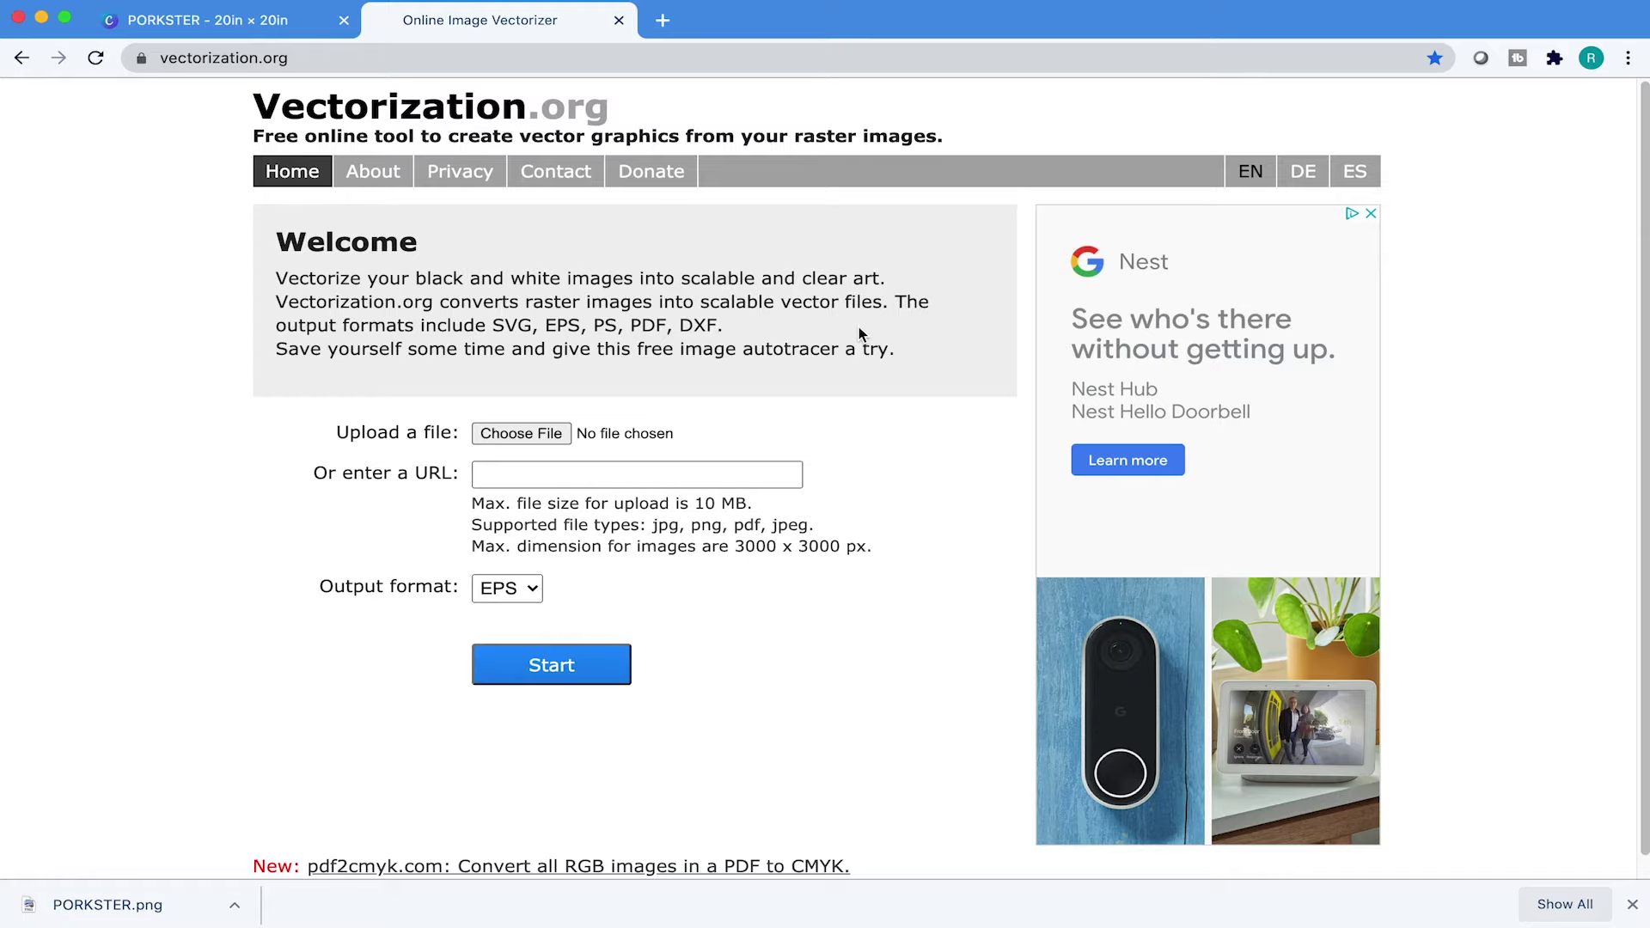
Upload PORKSTER.png to Vectorization.org with EPS output and start the conversion
click(1633, 905)
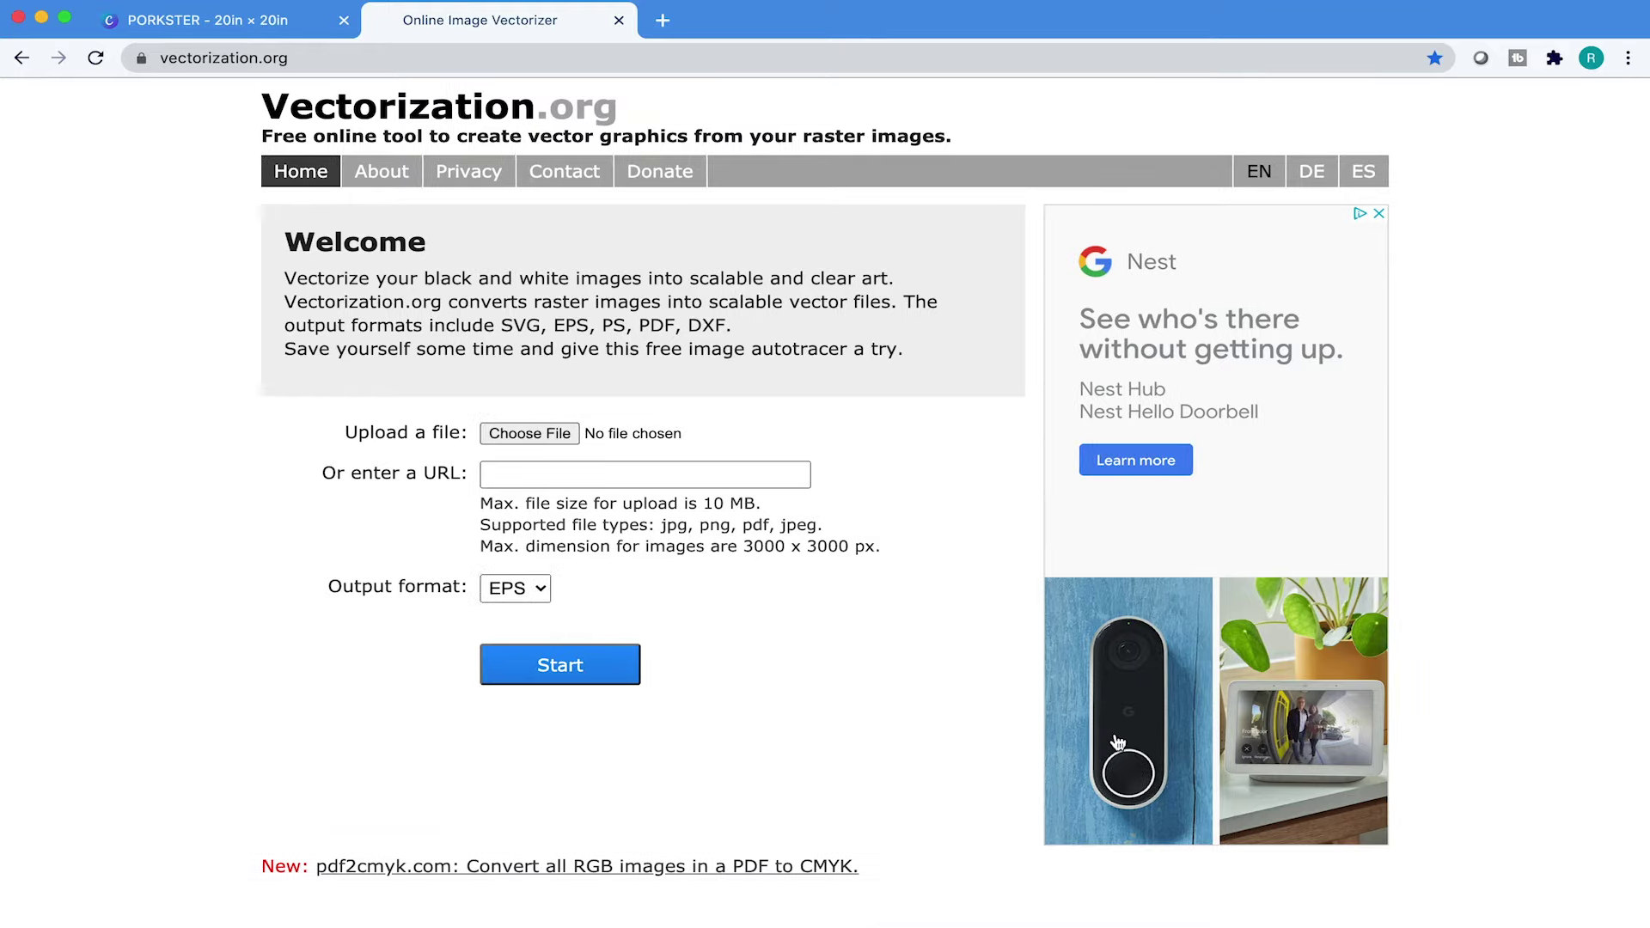
click(542, 588)
click(516, 590)
click(539, 435)
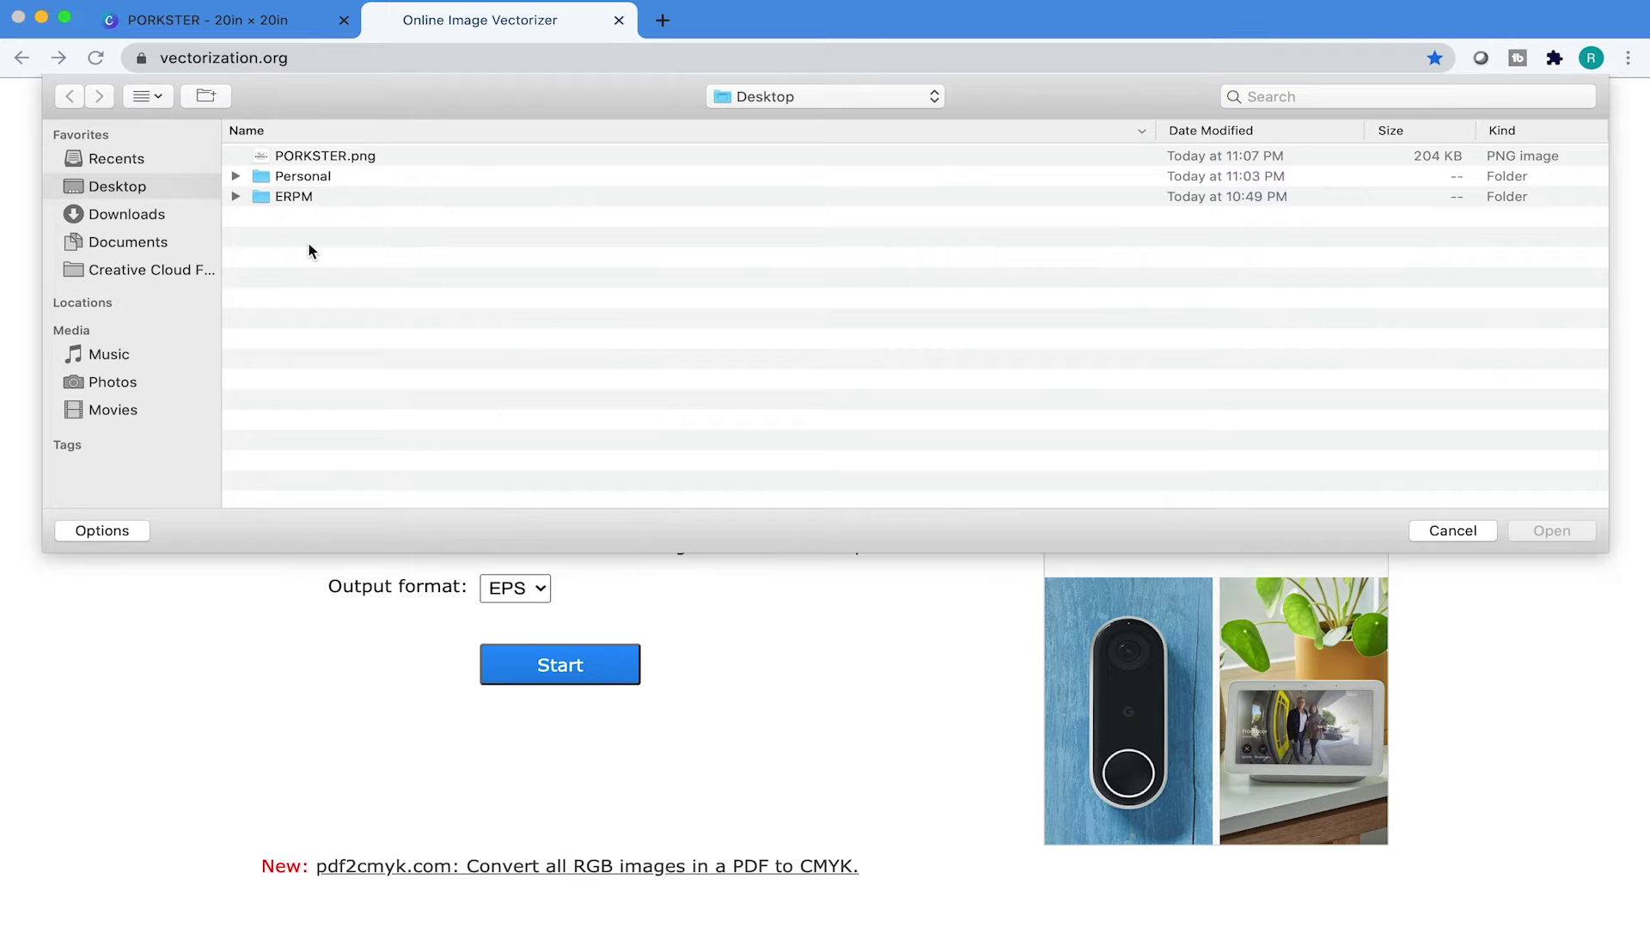
click(349, 156)
click(1551, 531)
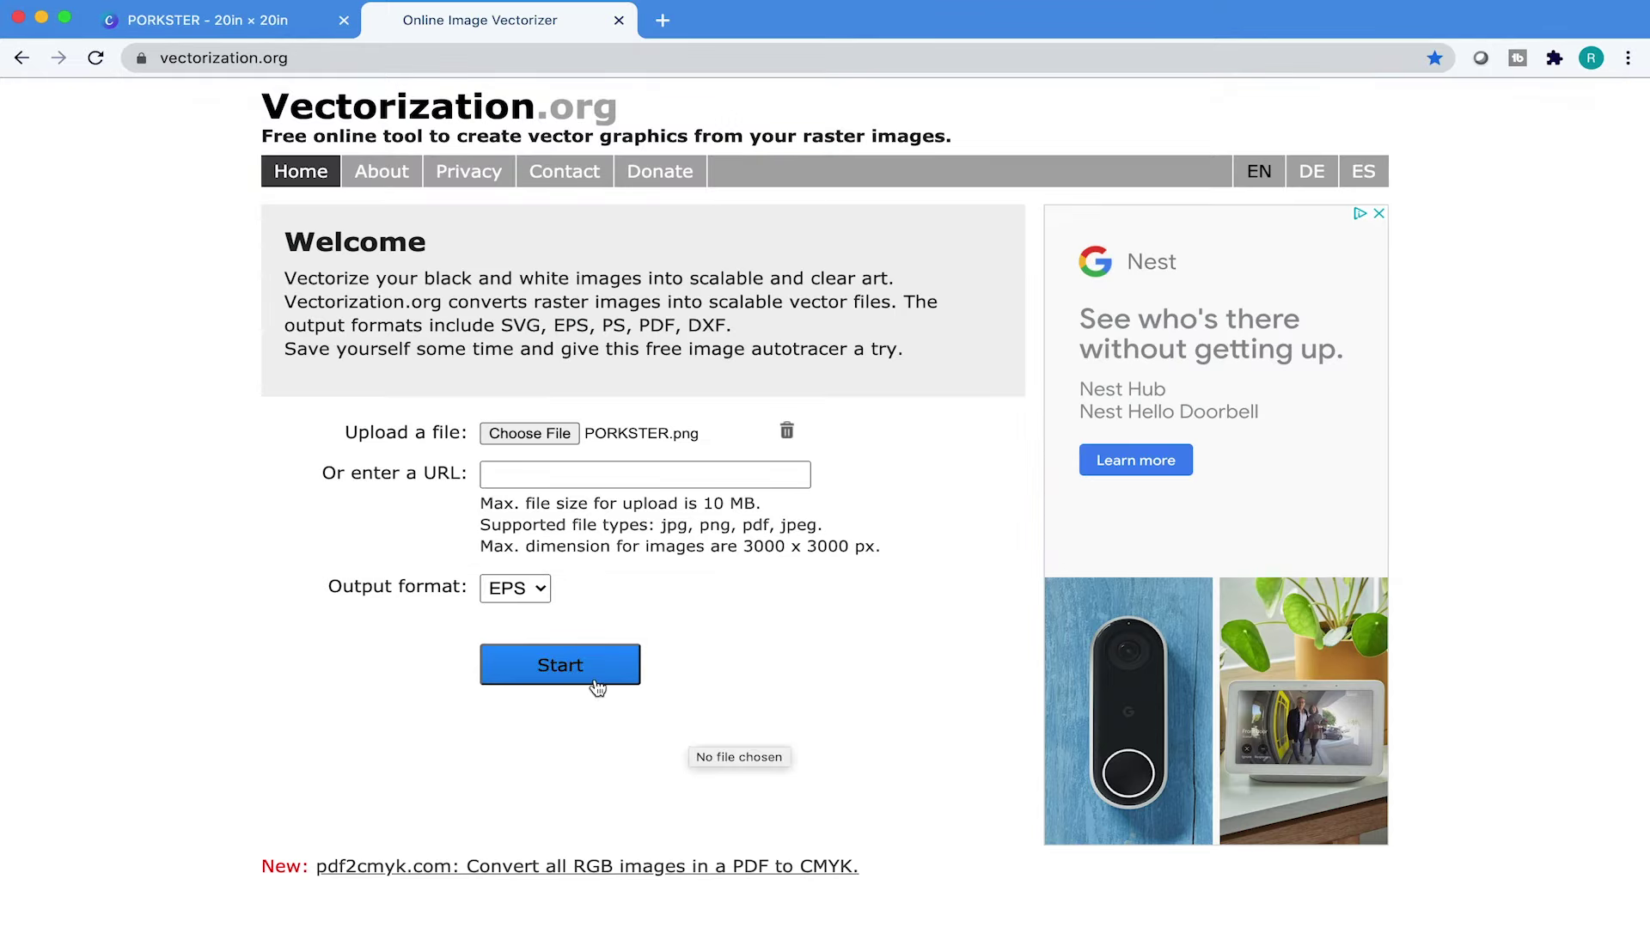
click(543, 667)
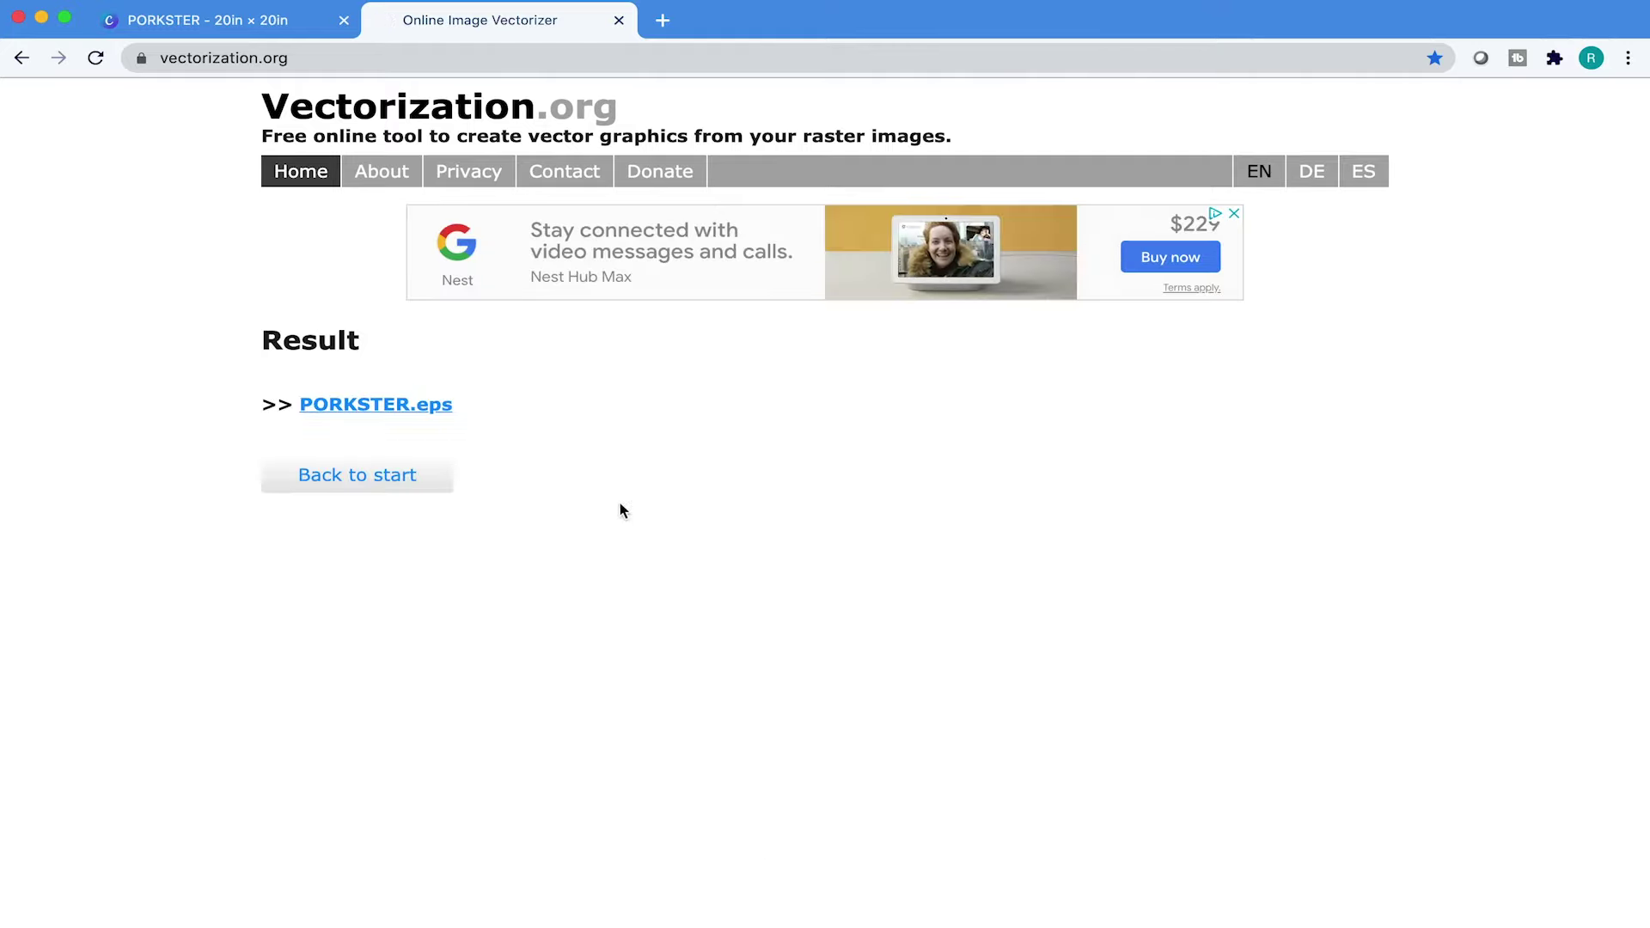
Download PORKSTER.eps and copy it from Downloads onto the desktop
click(398, 411)
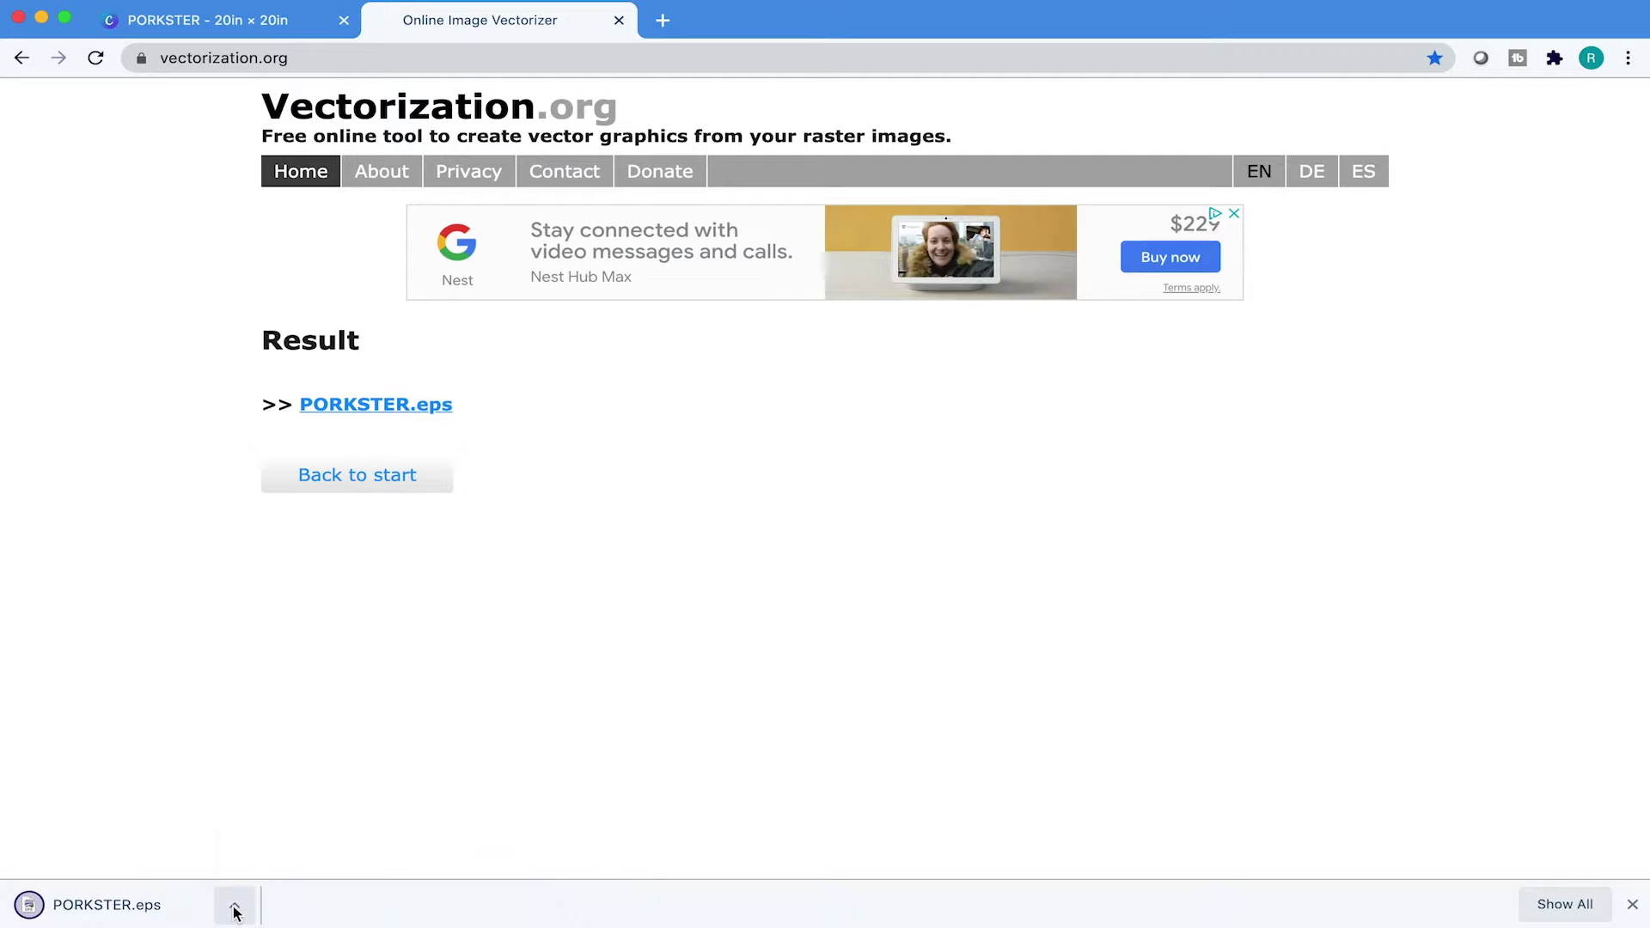
click(234, 905)
click(333, 878)
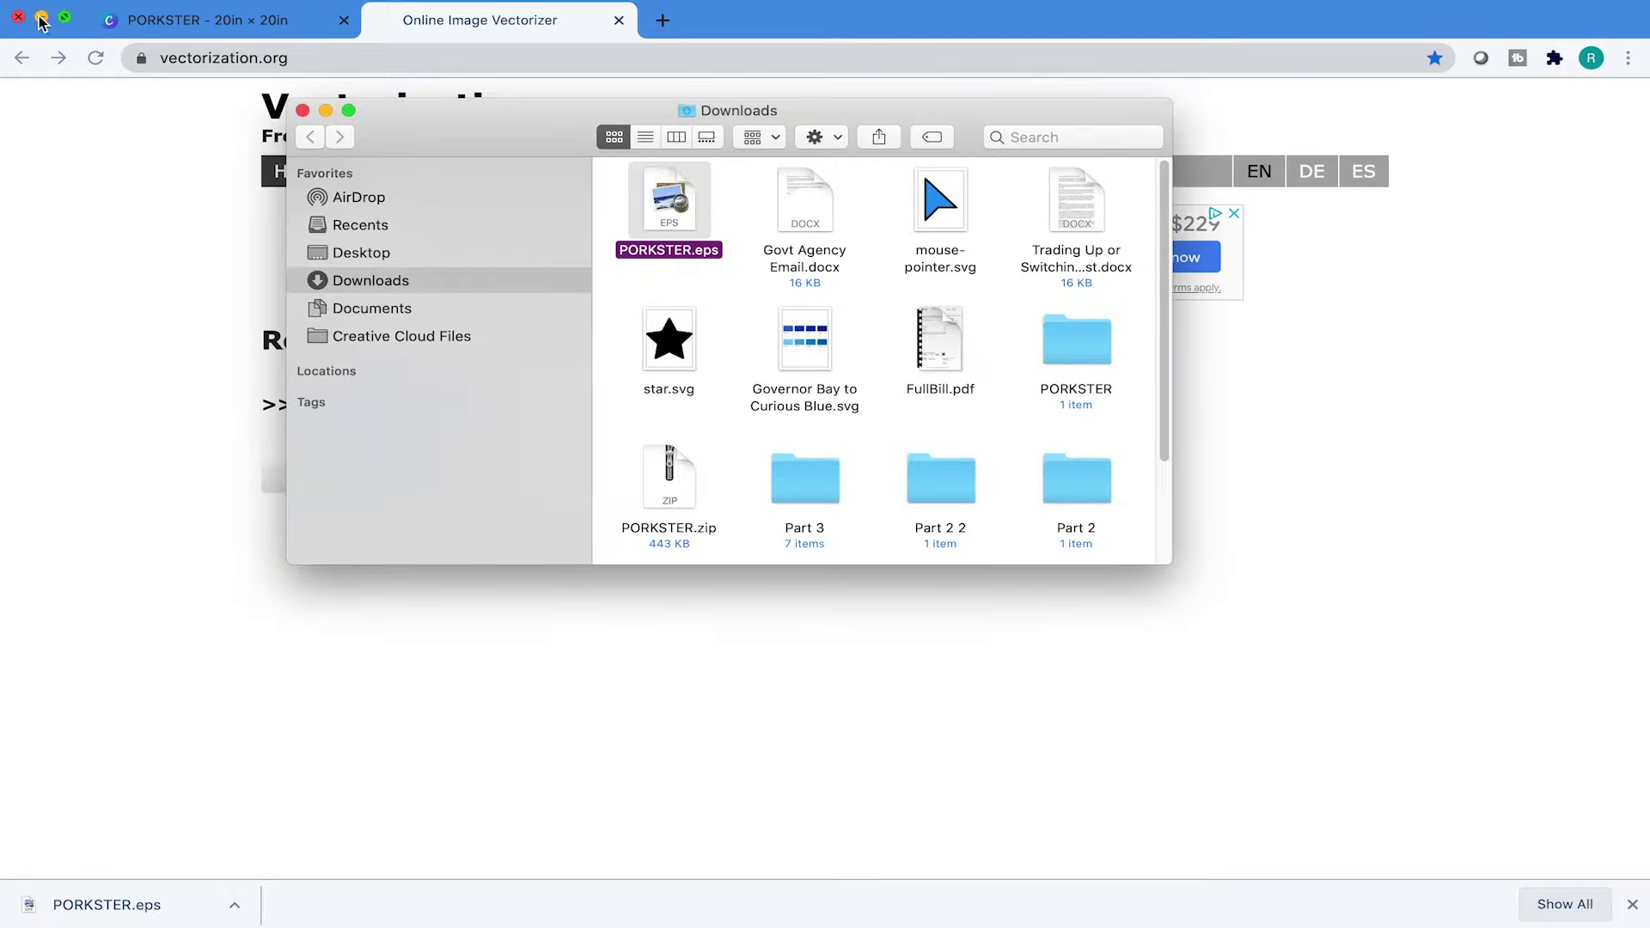
click(40, 17)
drag(663, 207, 215, 258)
Preview PORKSTER.eps full size, then open it in Adobe Illustrator
click(303, 110)
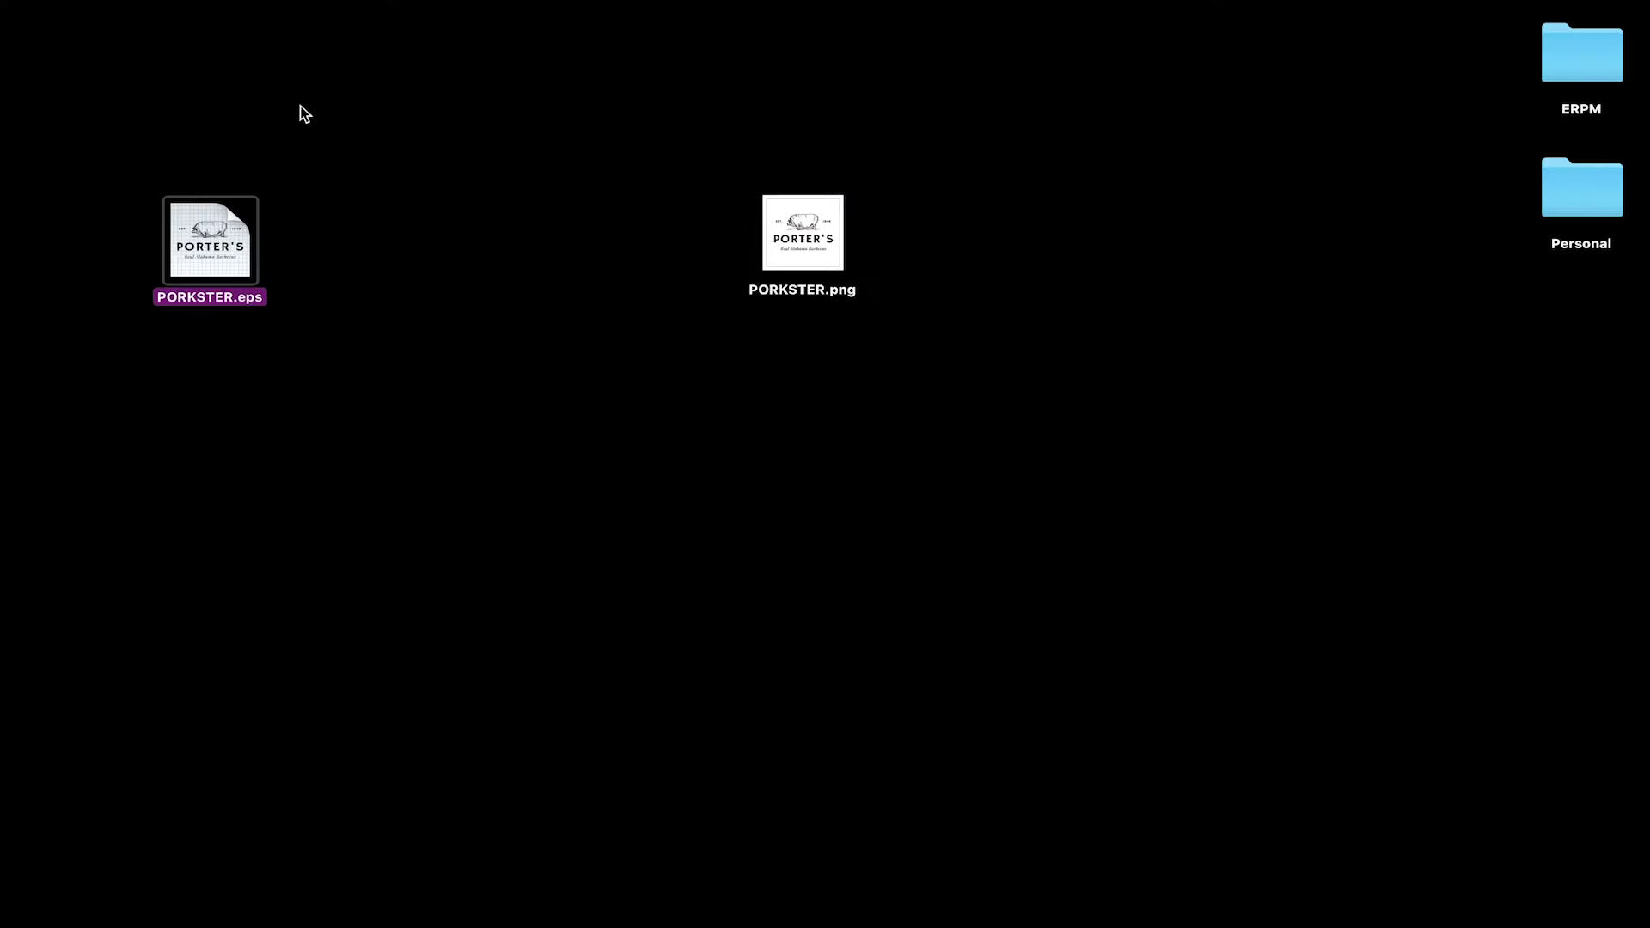
key(space)
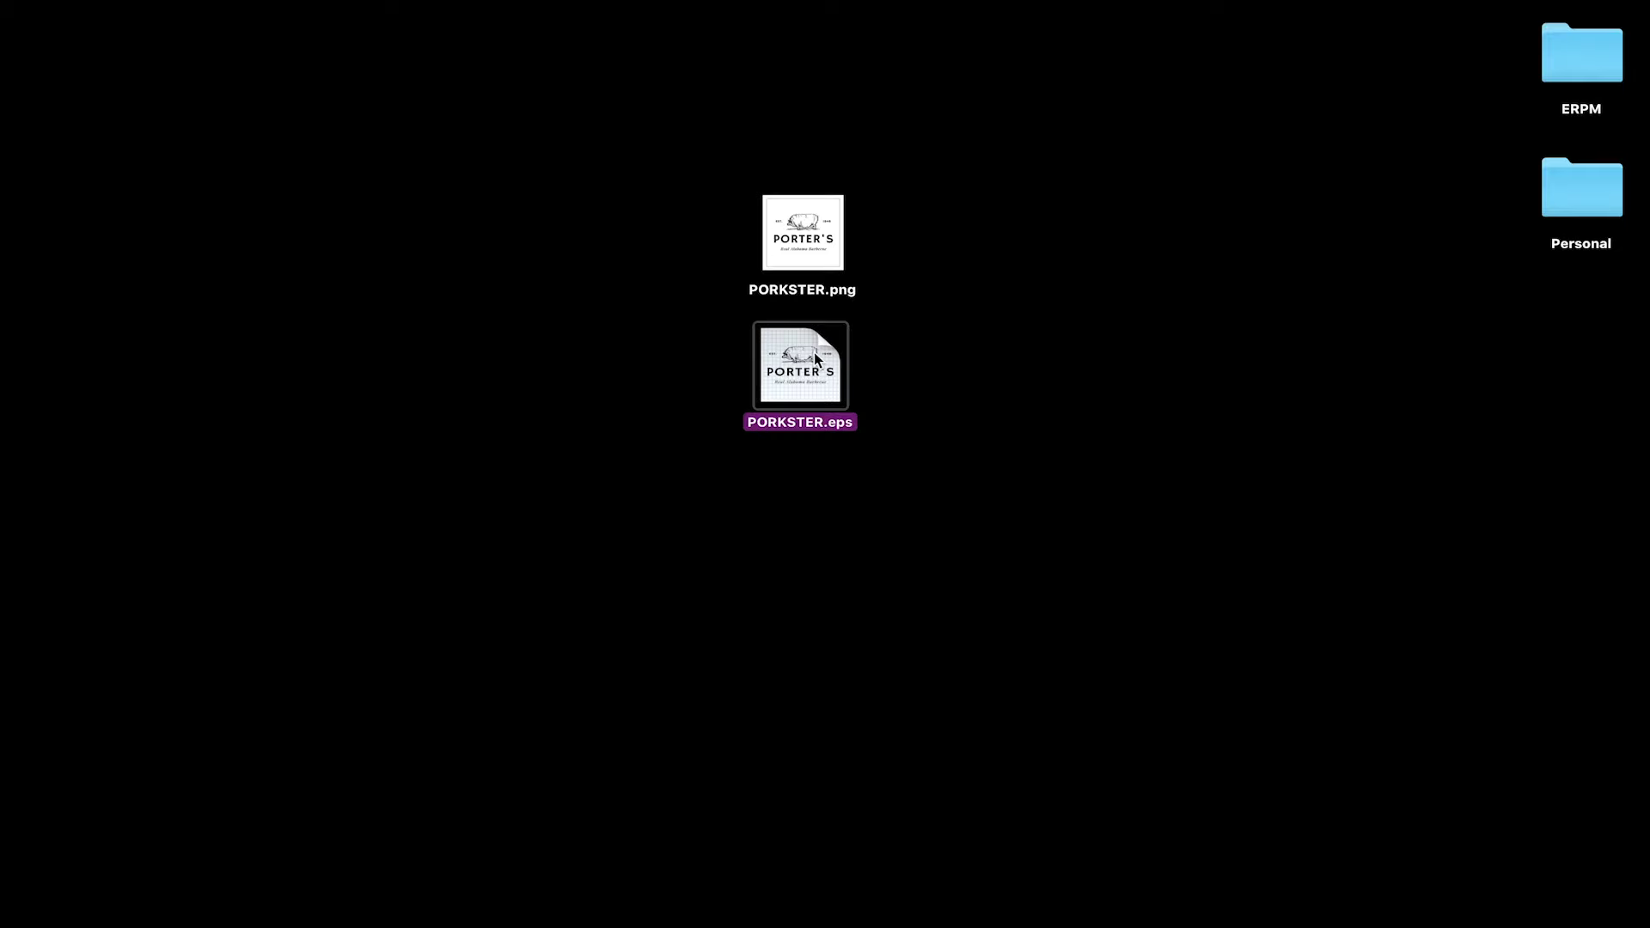
drag(813, 353, 448, 890)
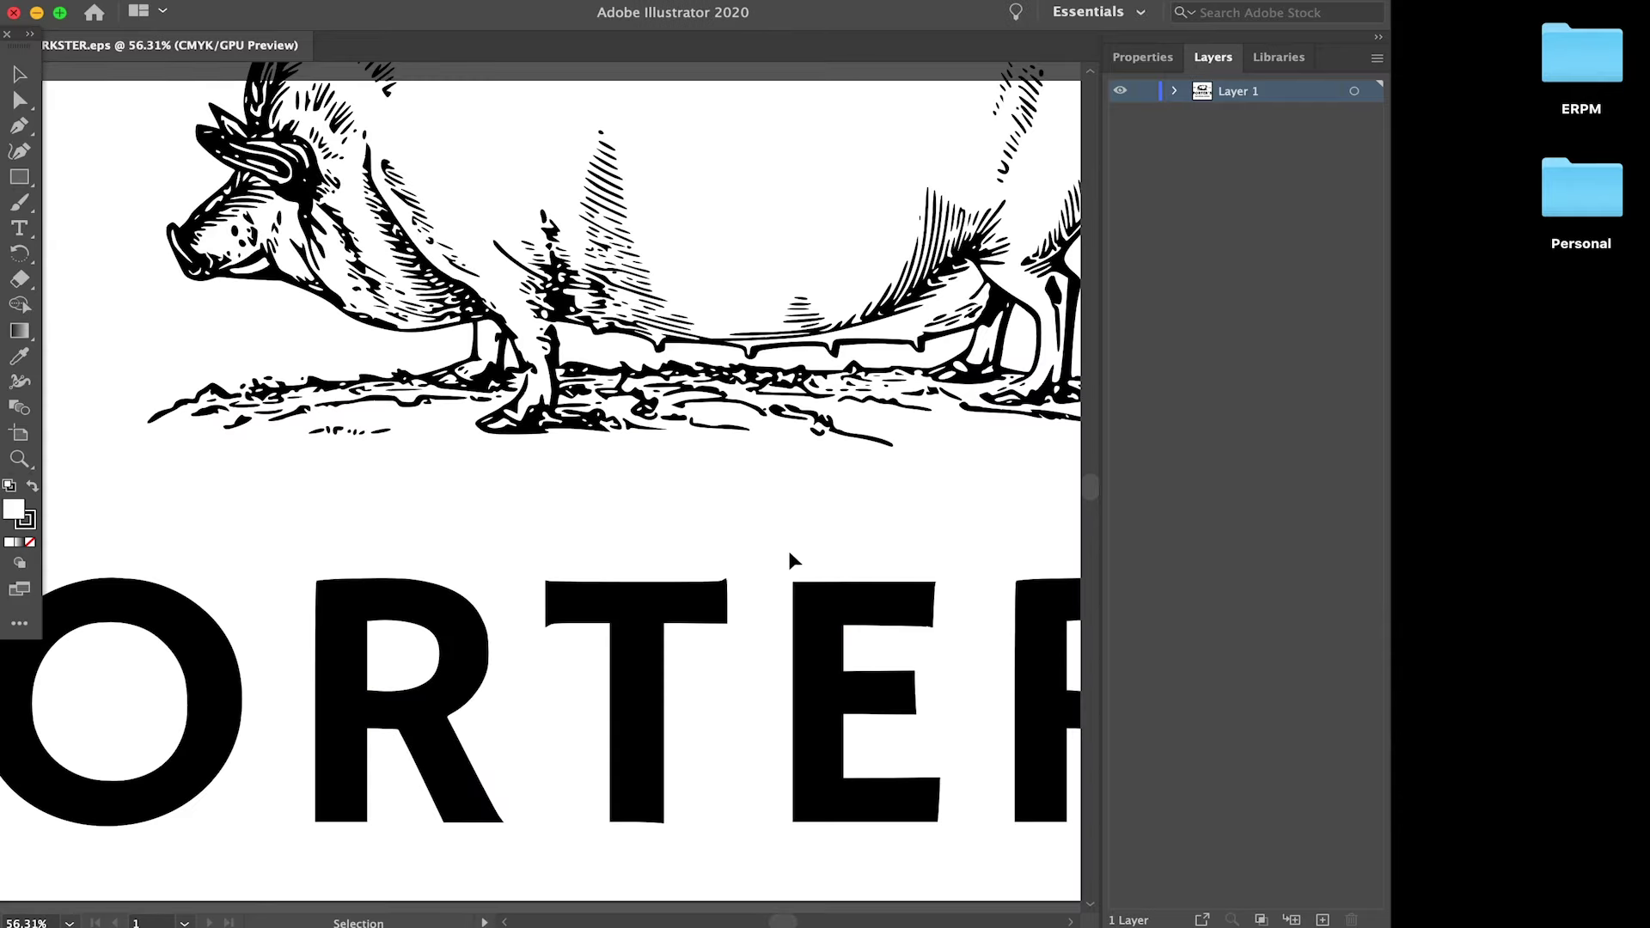
Zoom out and scale the logo group down around its centre
scroll(748, 451, down, 3)
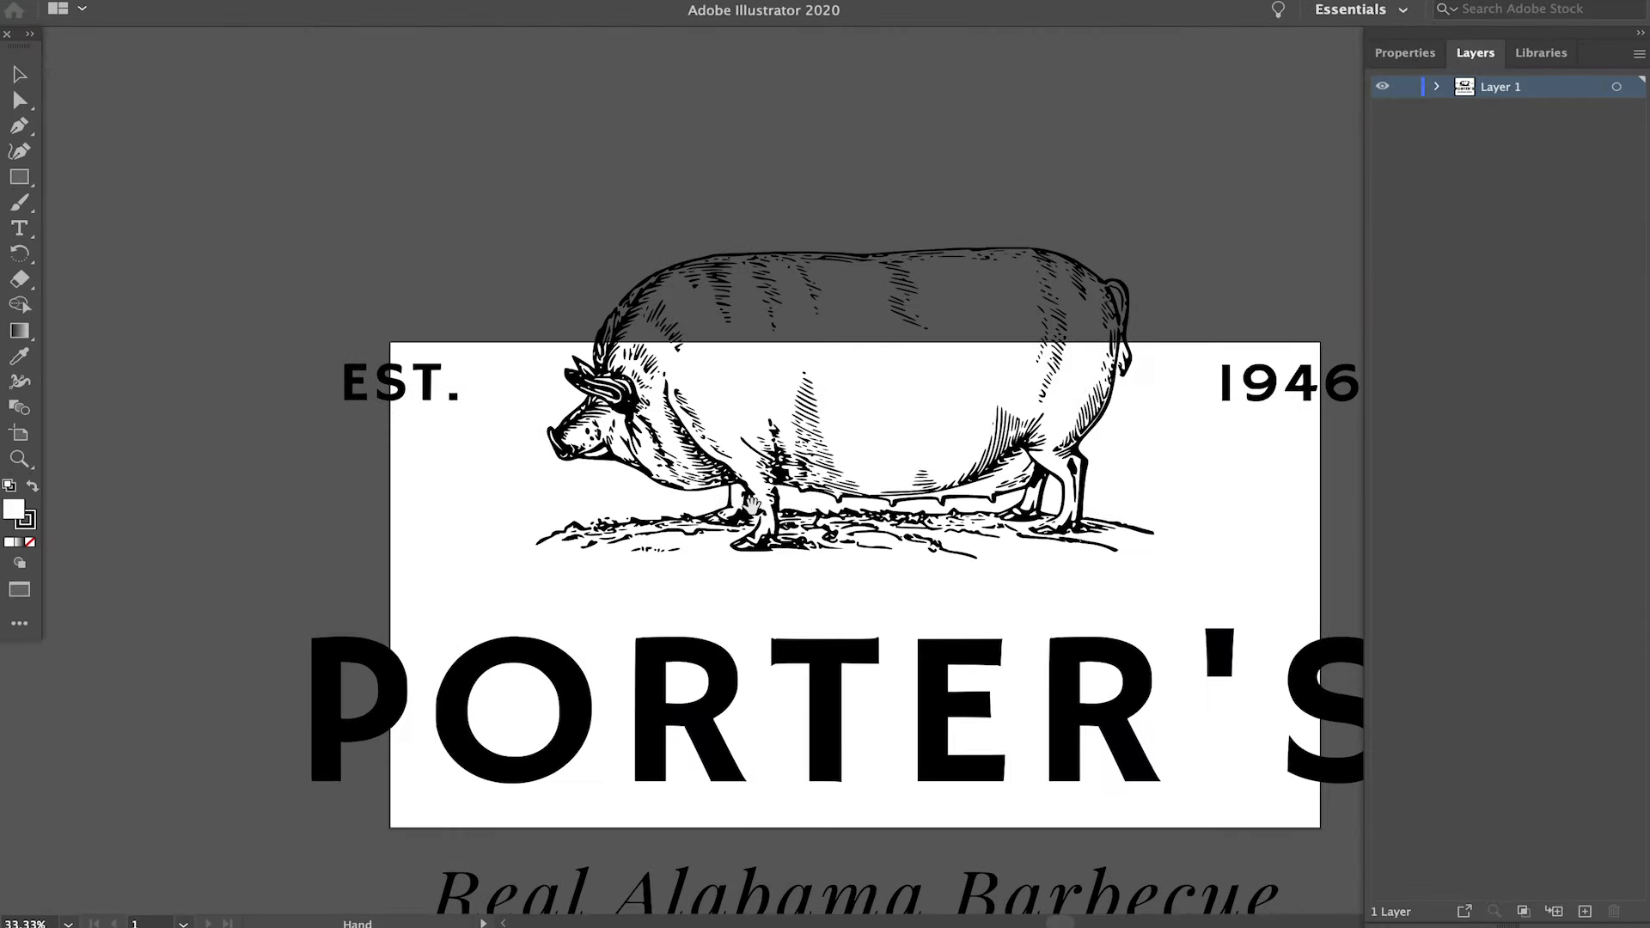
scroll(825, 386, down, 2)
key(v)
click(864, 423)
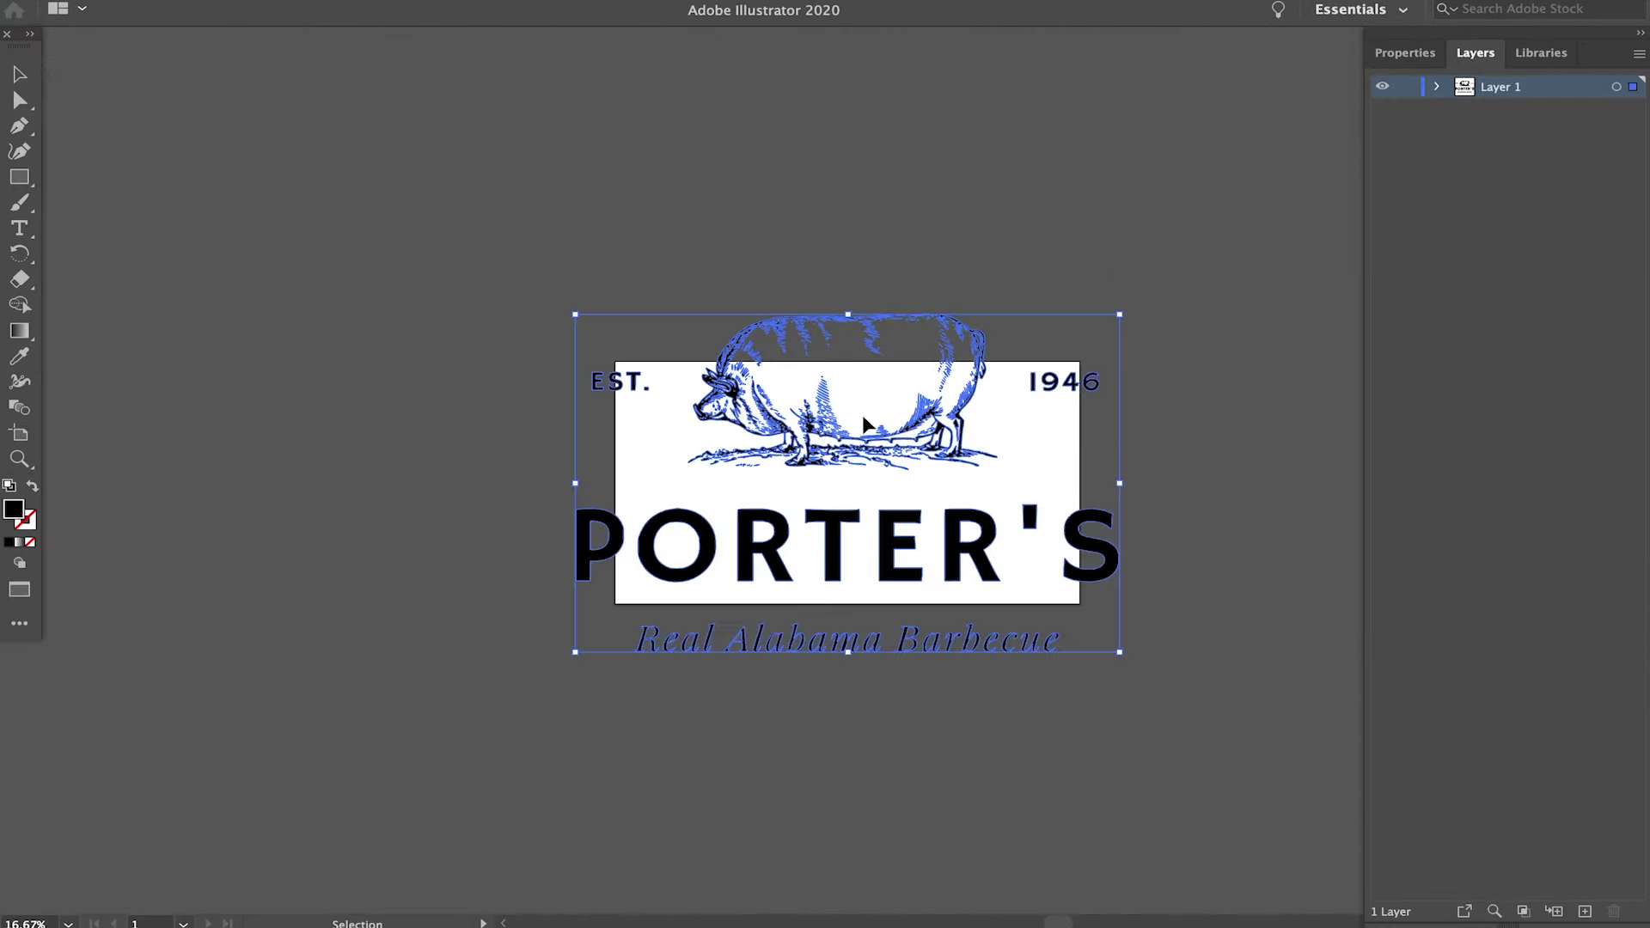
drag(1118, 316, 926, 415)
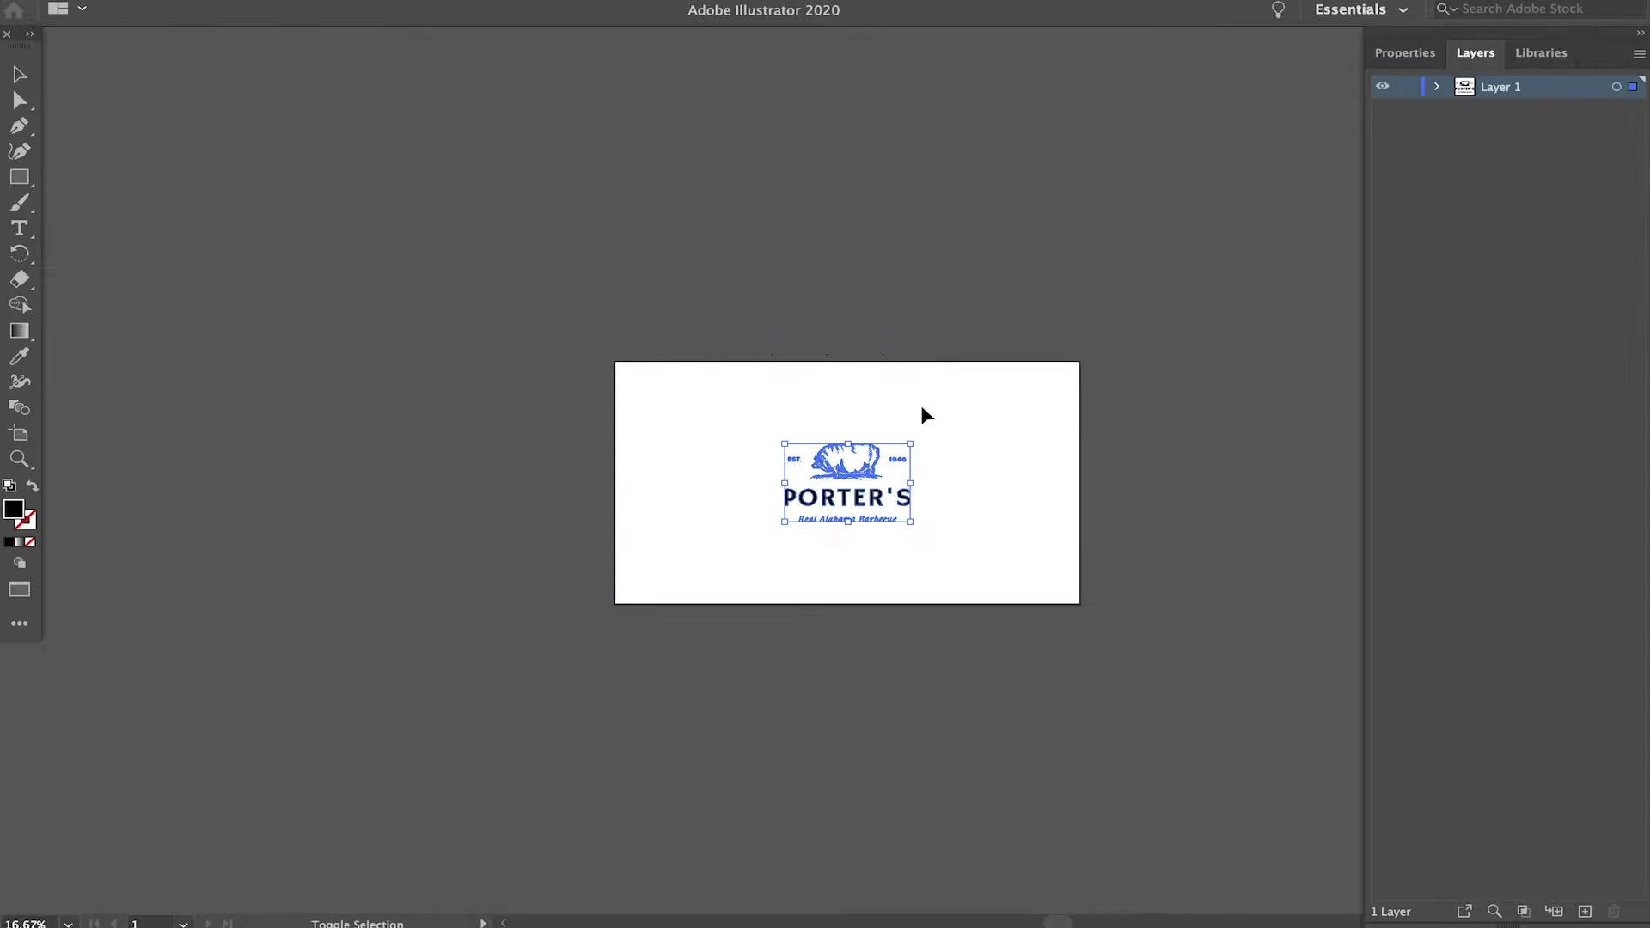
click(927, 415)
Enlarge the logo to fill the artboard, then fit the whole artboard in the window
key(z)
key(ctrl+1)
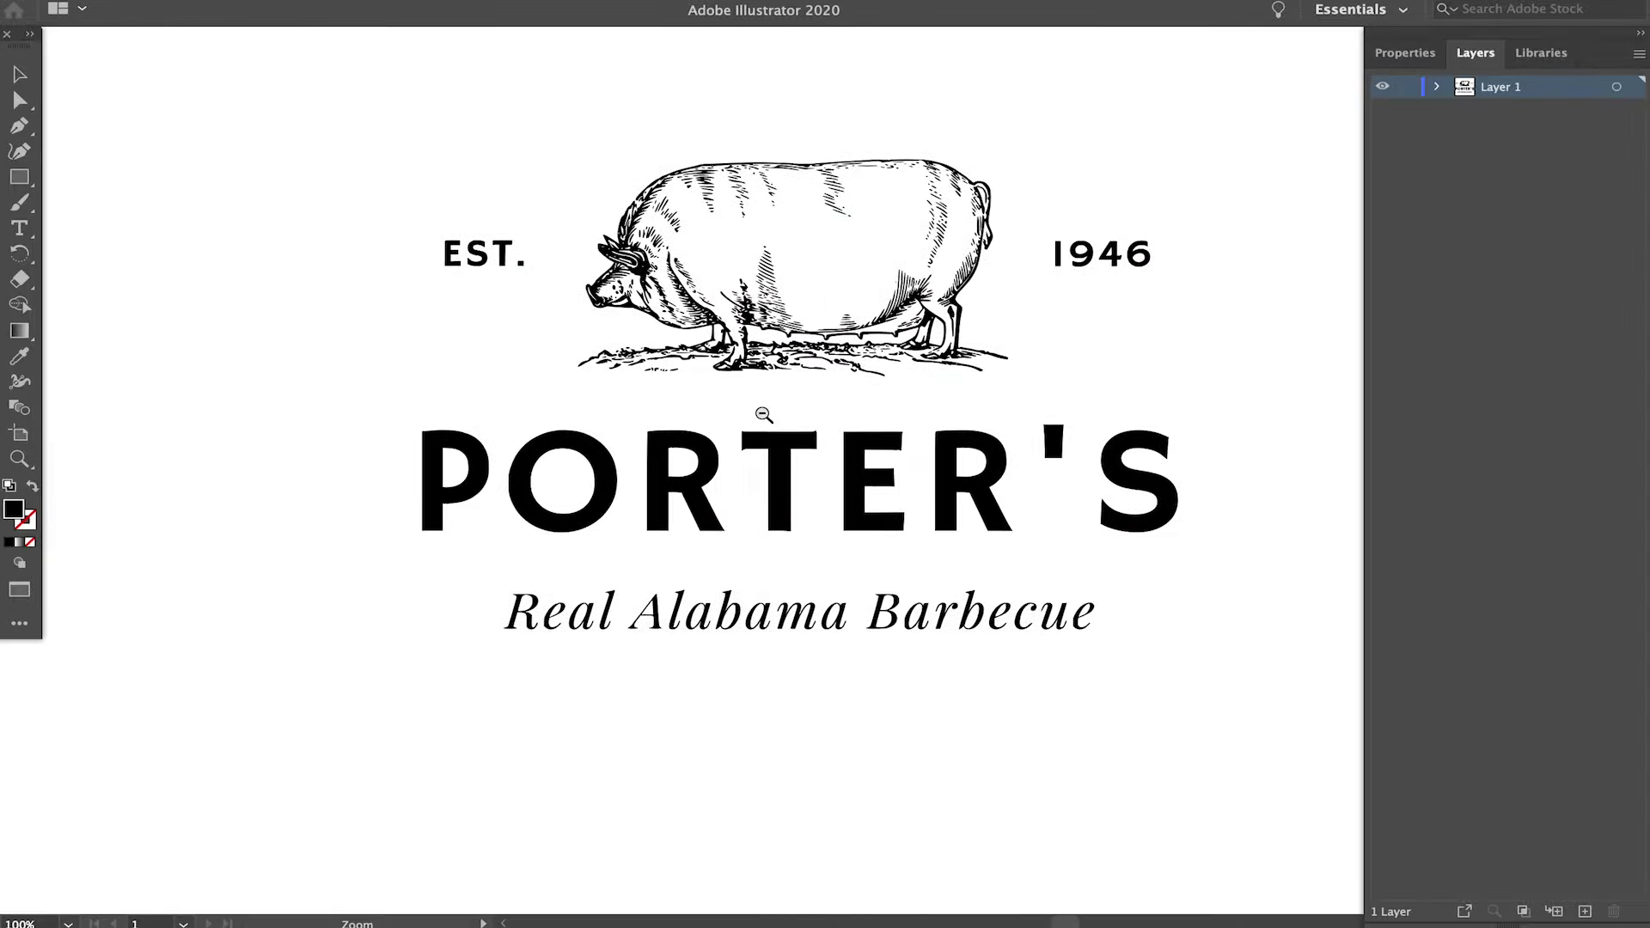
alt+click(763, 415)
key(v)
click(821, 404)
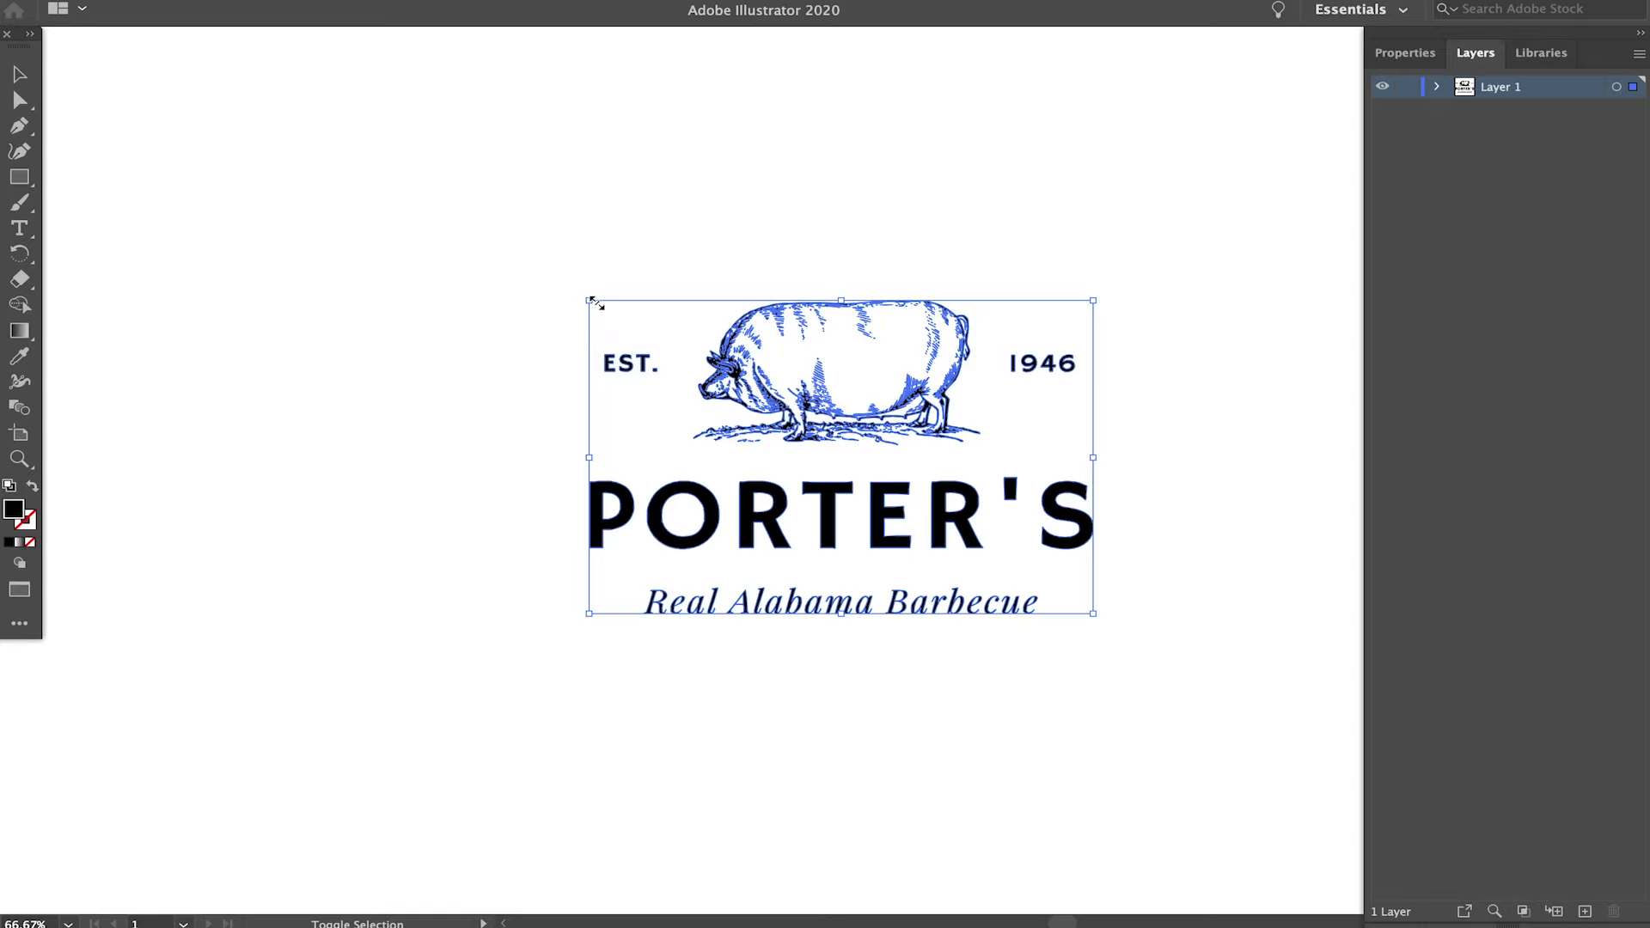
drag(593, 301, 276, 110)
ctrl+click(692, 280)
click(610, 330)
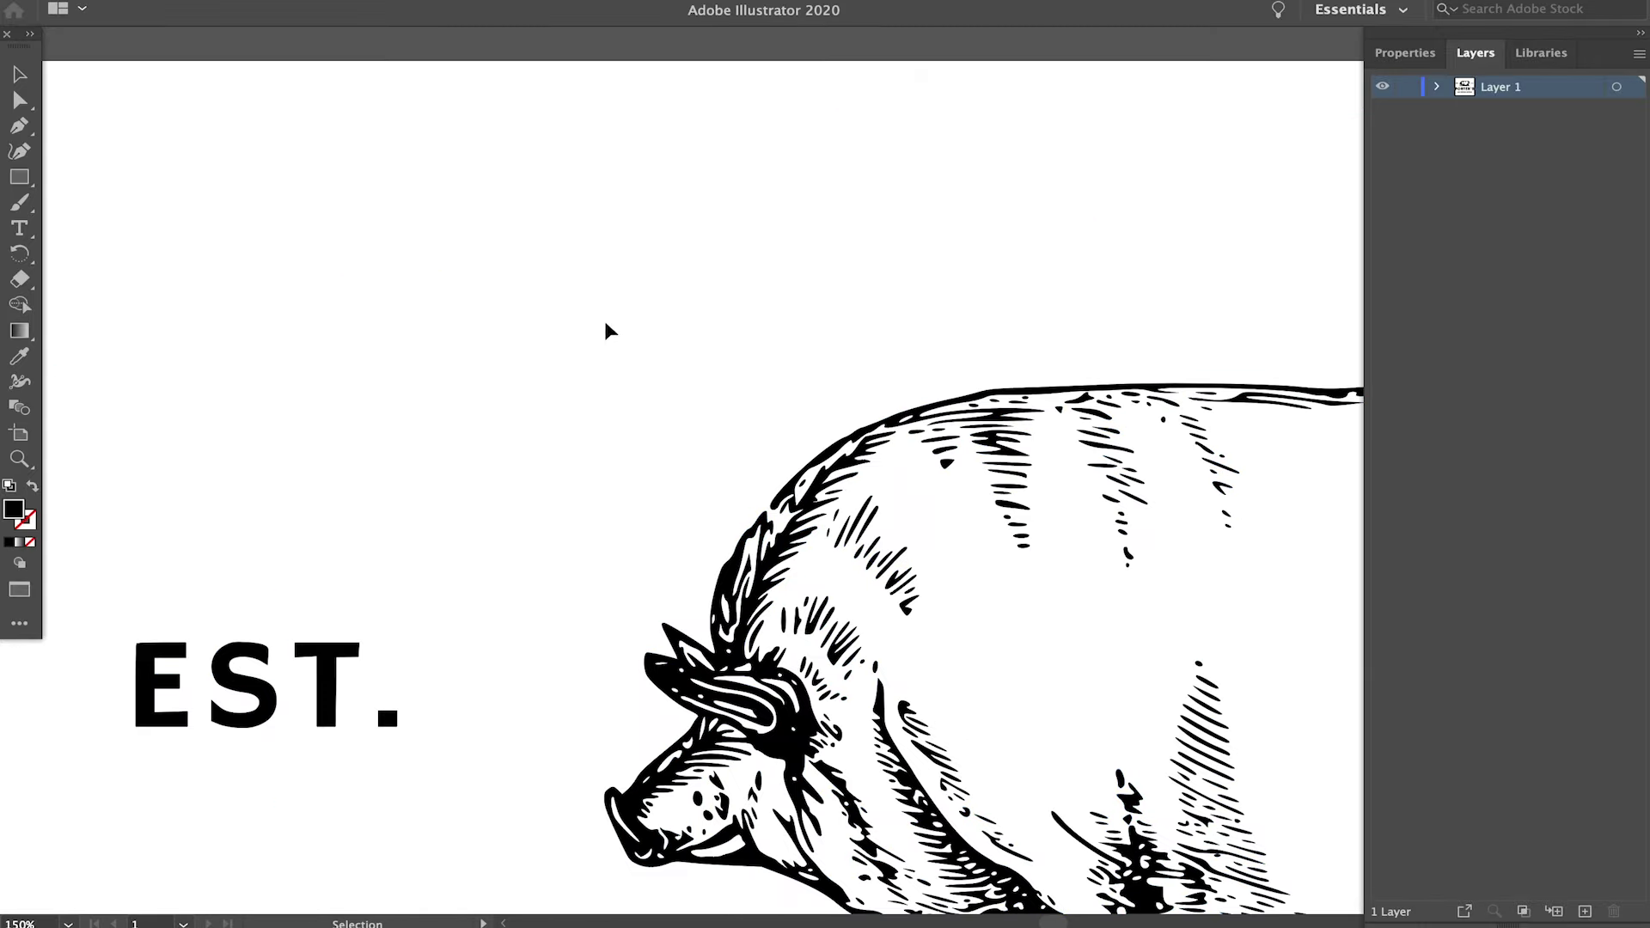
scroll(606, 331, down, 5)
scroll(606, 331, right, 6)
key(z)
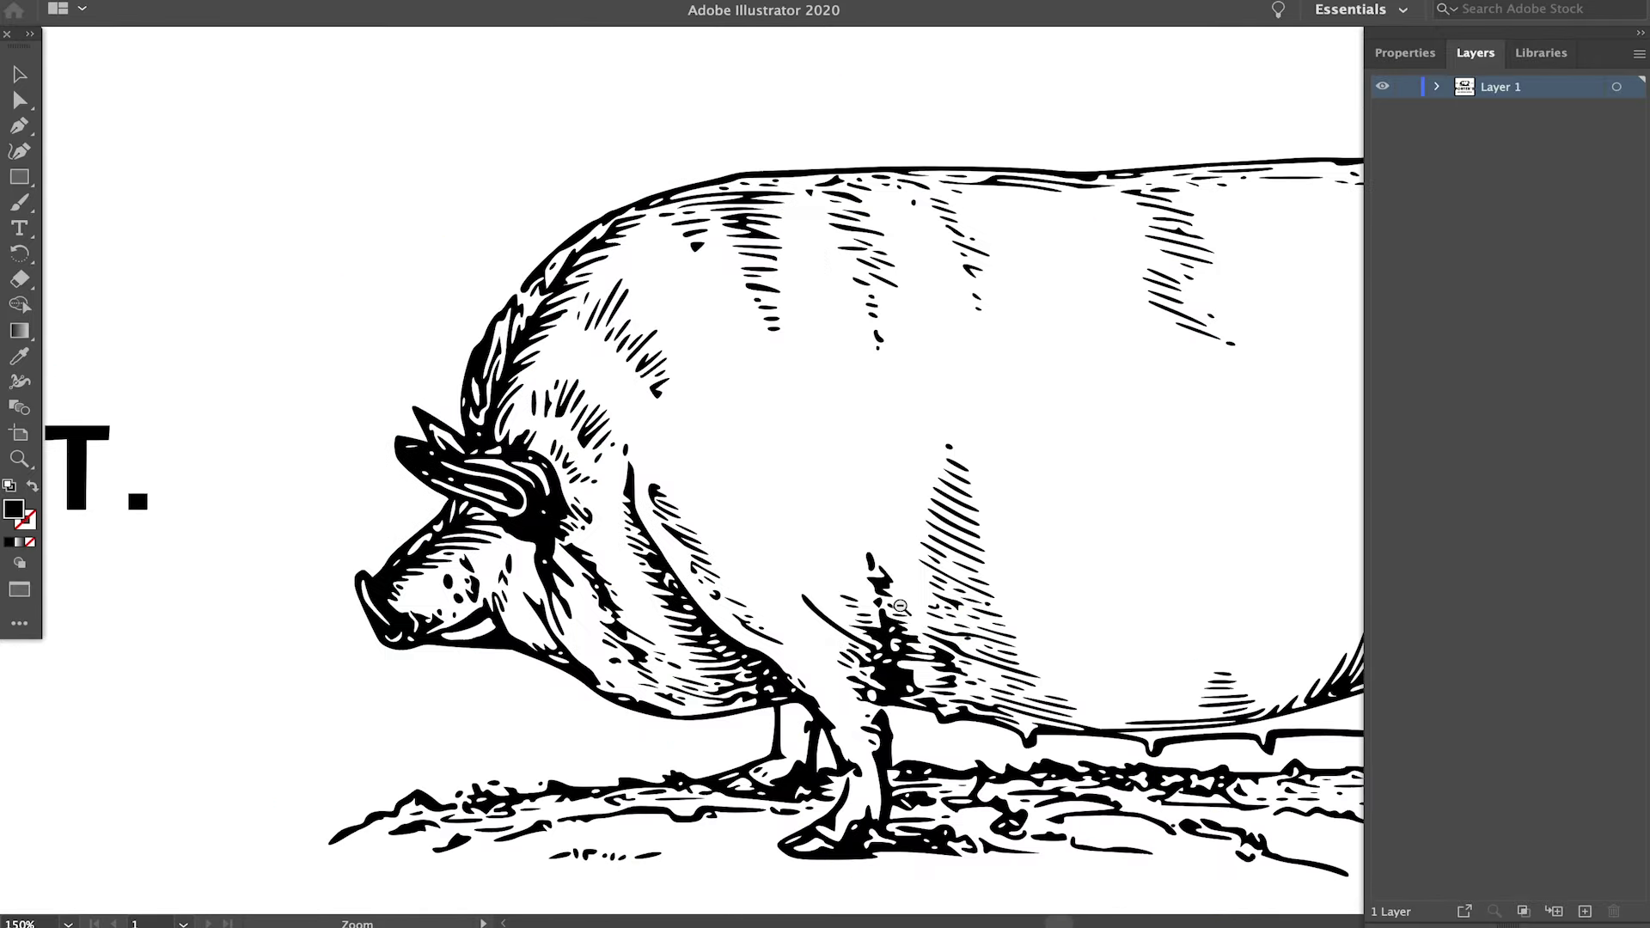
key(ctrl+0)
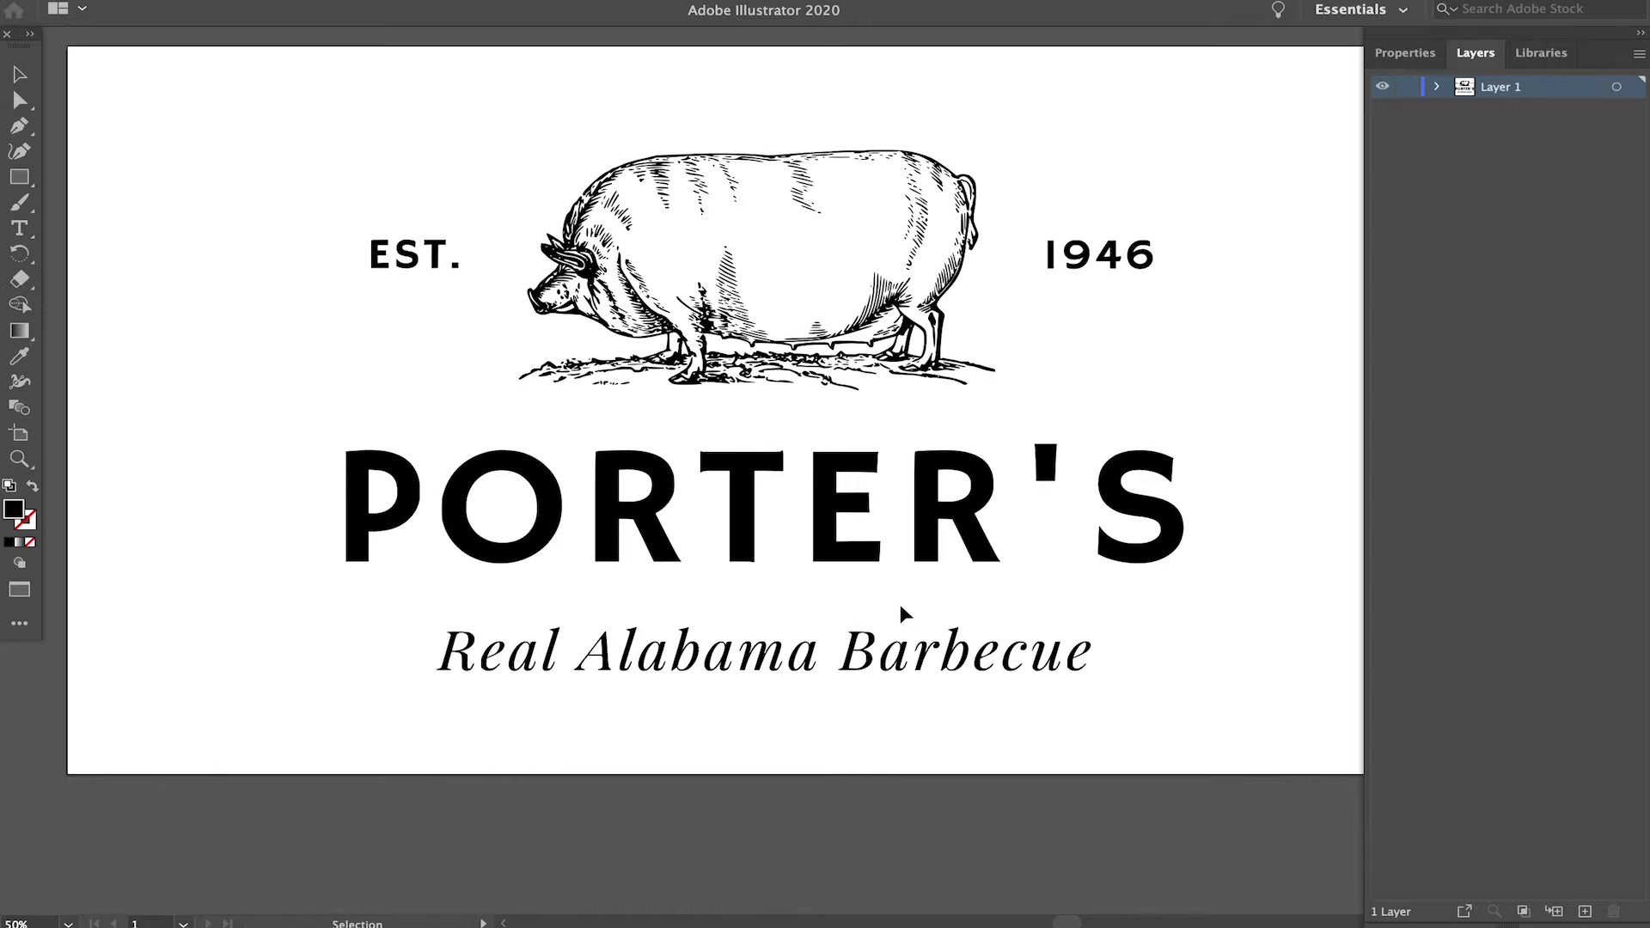